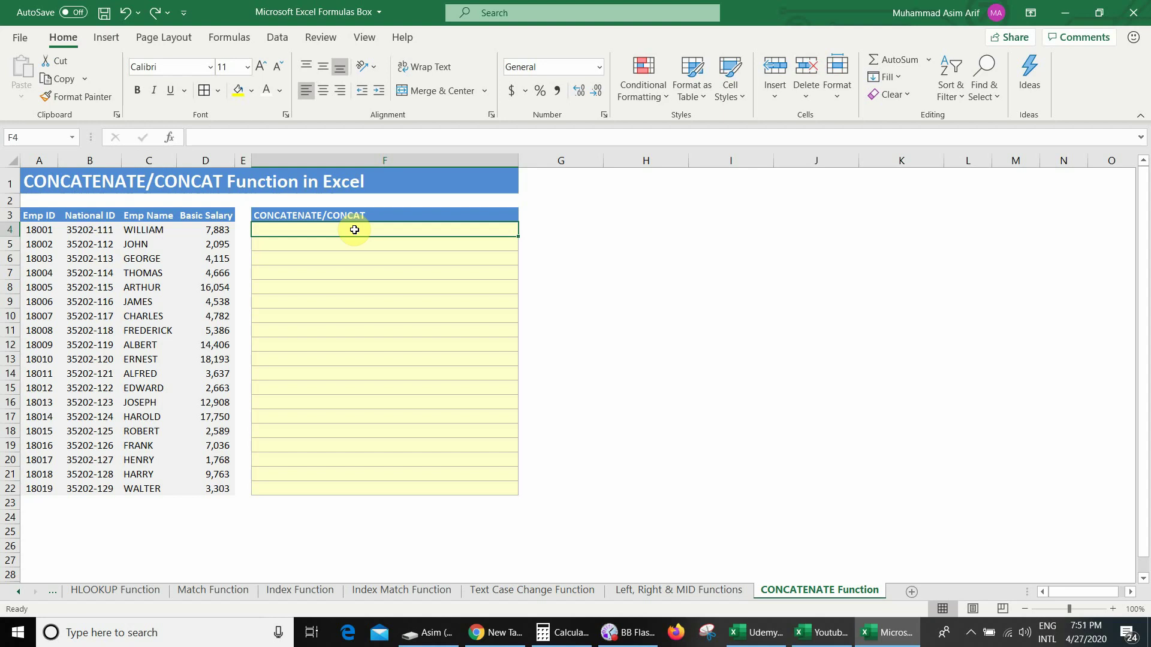
{"action": "left_click", "coordinate": [150, 273]}
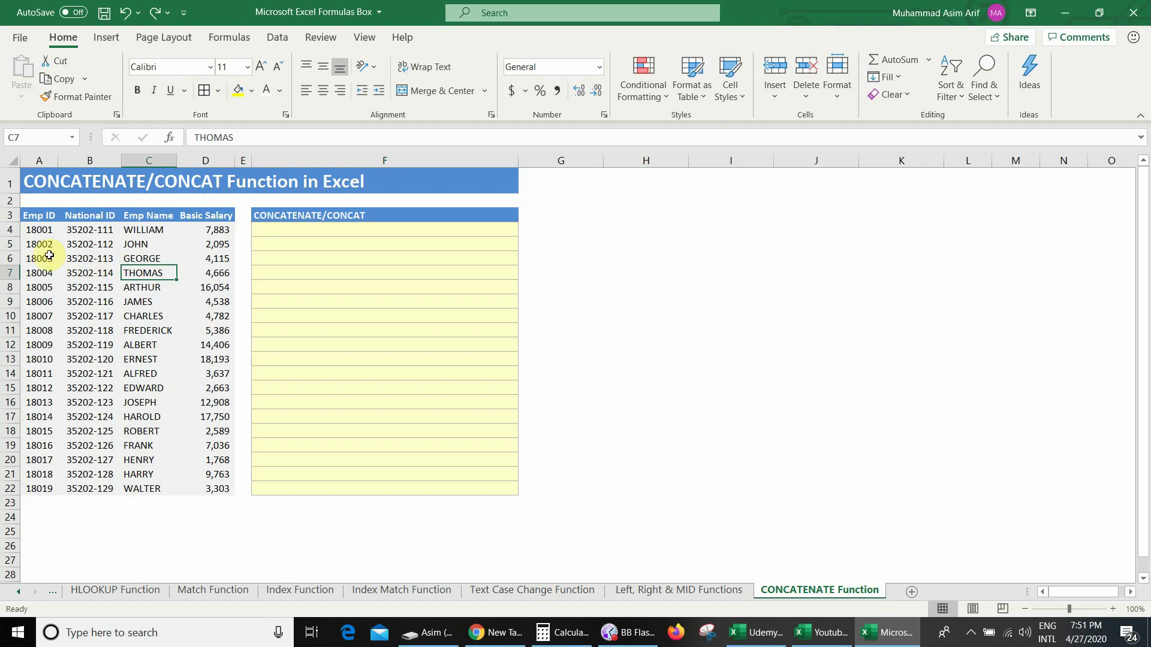
{"action": "left_click", "coordinate": [111, 258]}
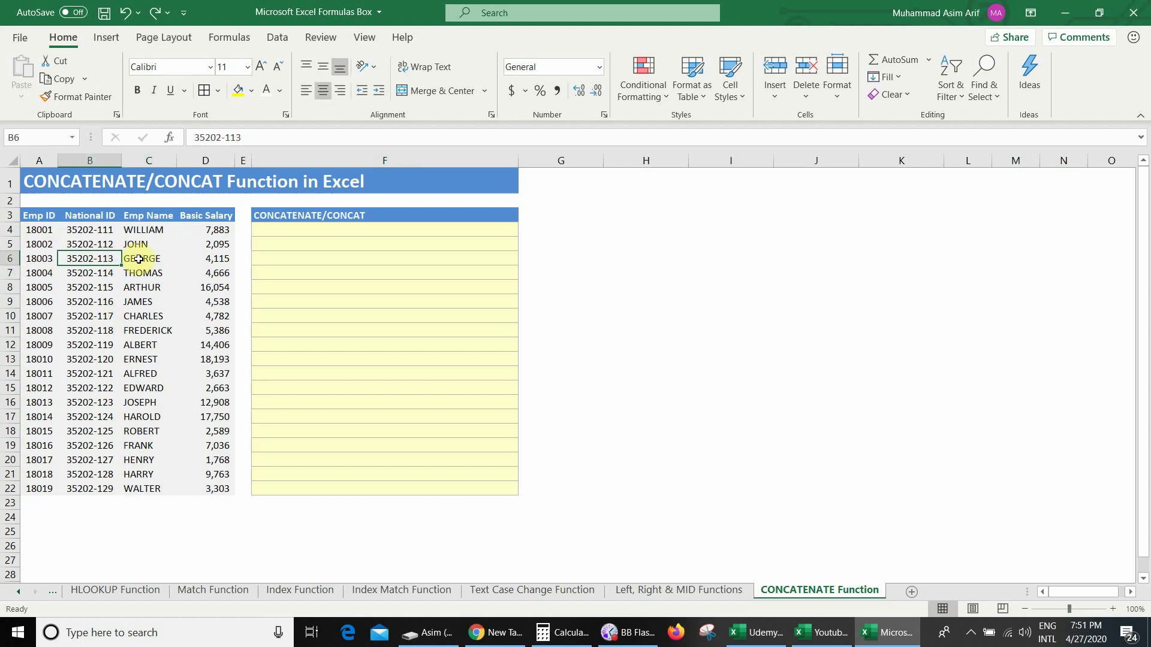
{"action": "left_click", "coordinate": [205, 259]}
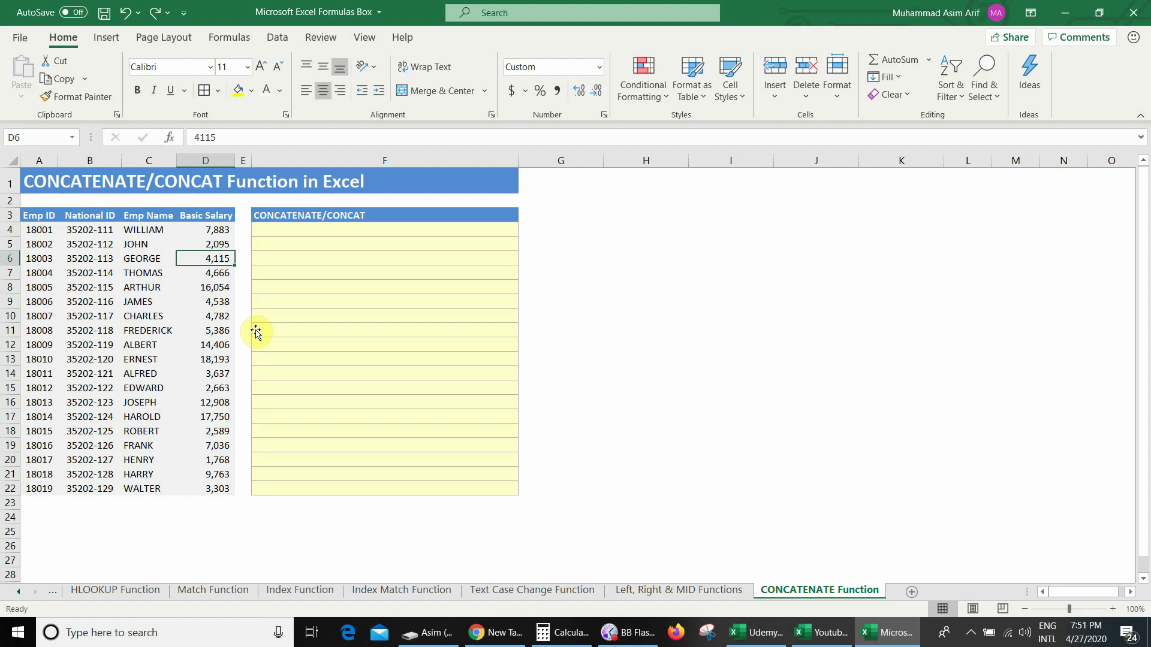
{"action": "left_click", "coordinate": [101, 240]}
{"action": "left_click", "coordinate": [127, 241]}
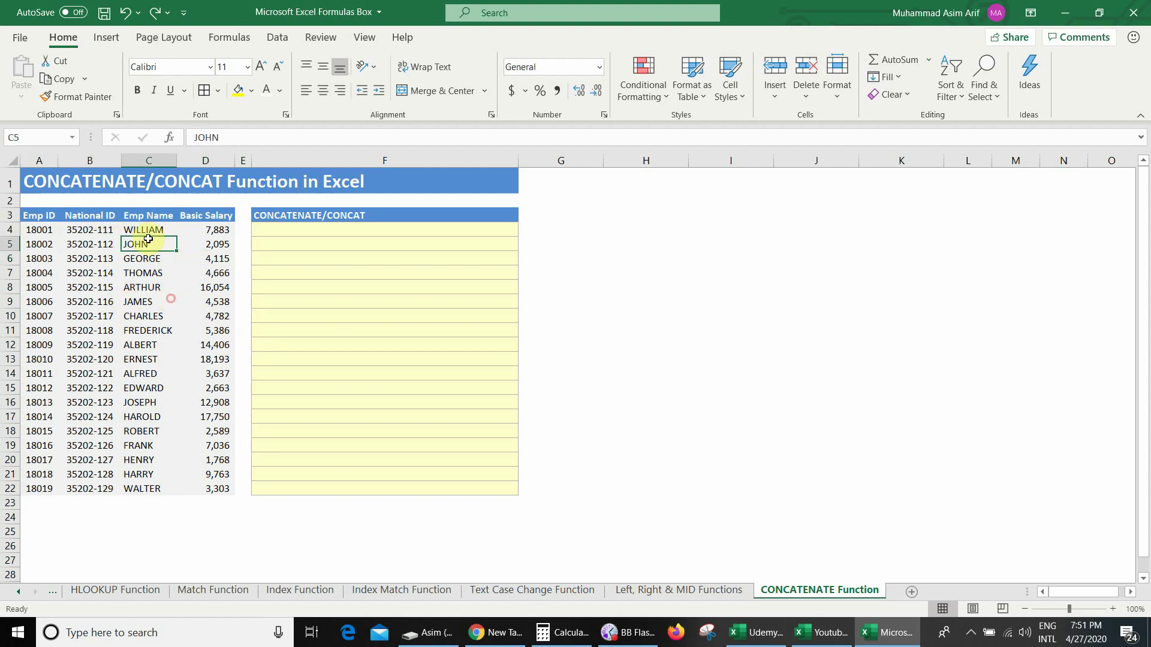
Enter the formula =CONCATENATE(B4,C4) in cell F4 to join the National ID and Emp Name
{"action": "left_click", "coordinate": [413, 289]}
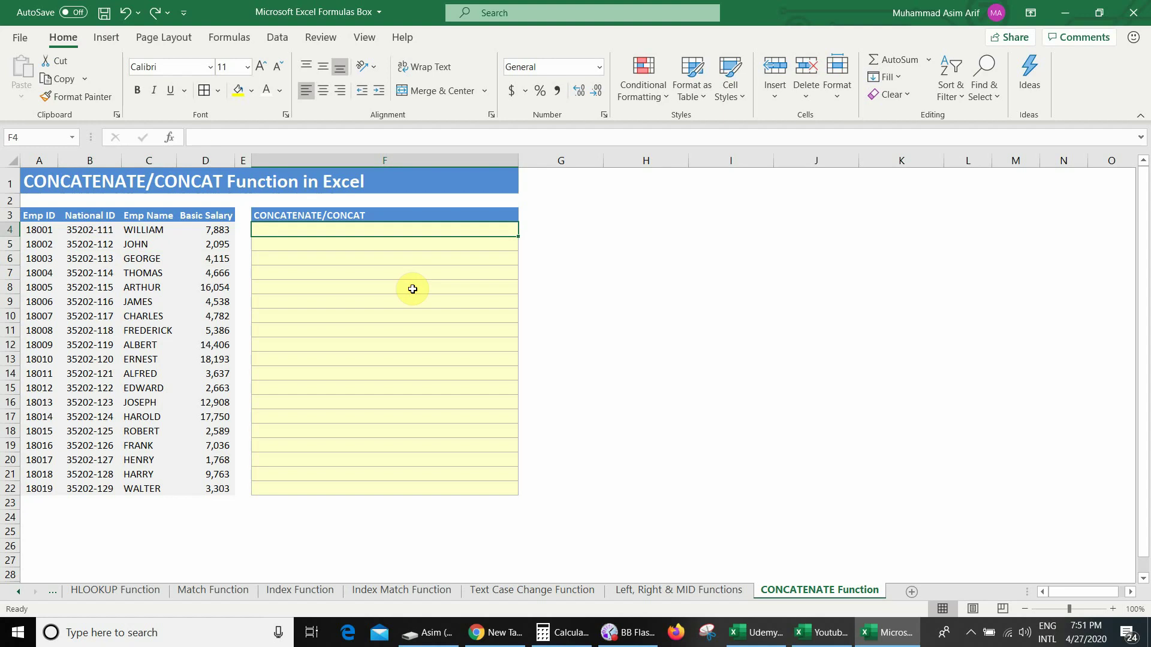
{"action": "type", "text": "=con"}
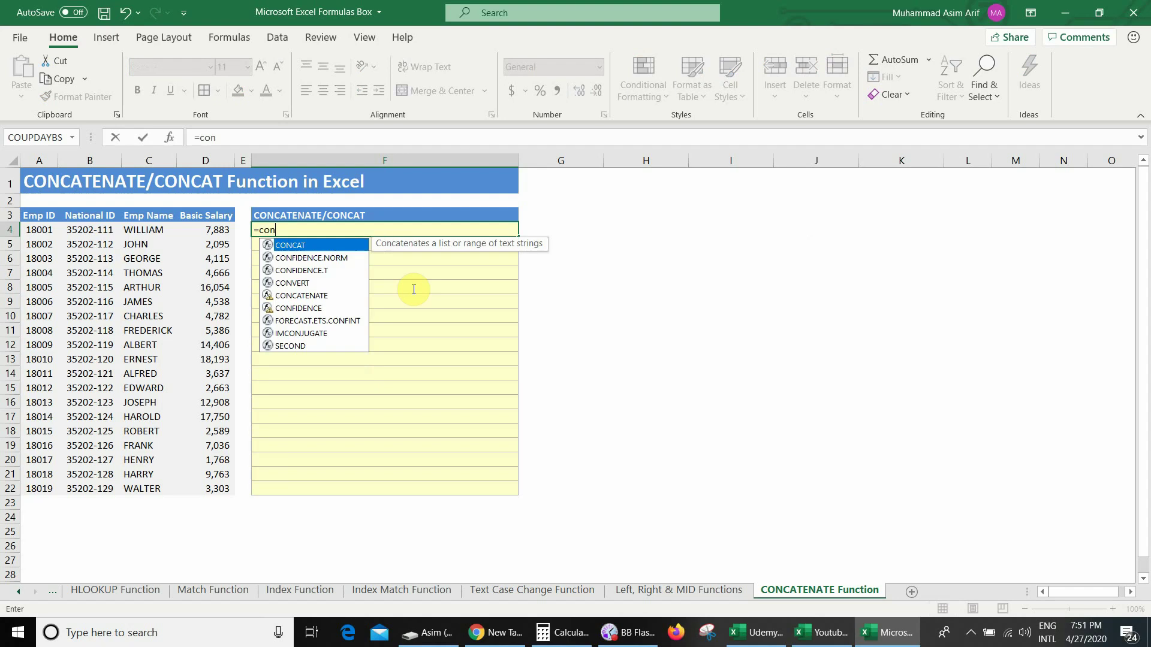
{"action": "type", "text": "ca"}
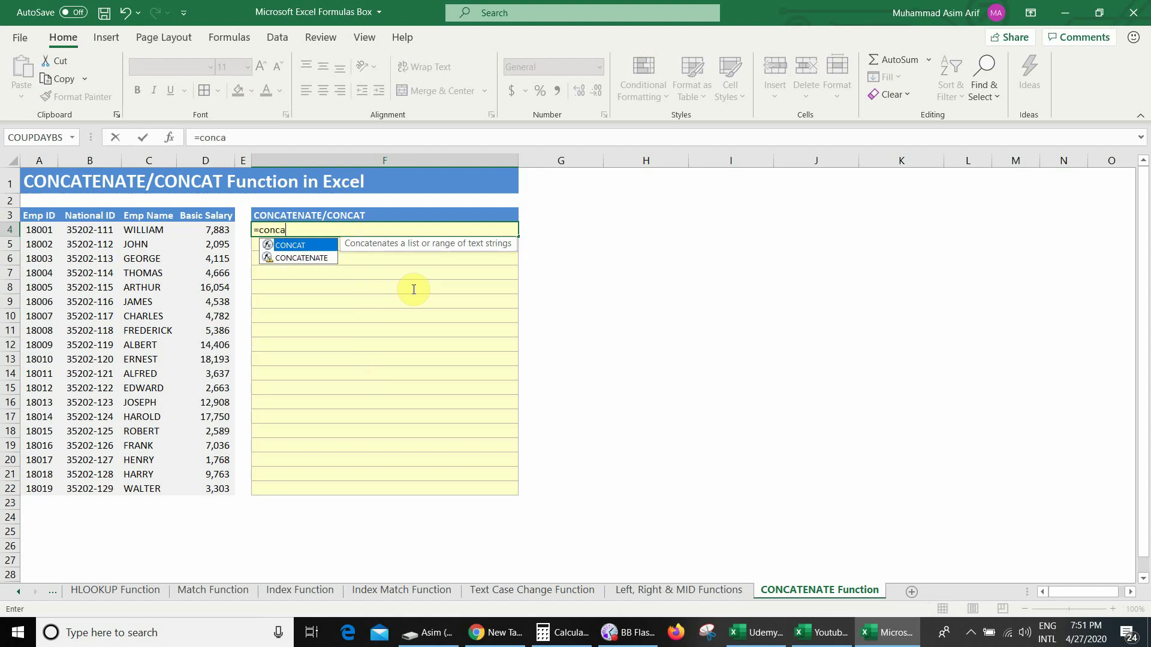
{"action": "type", "text": "tenate("}
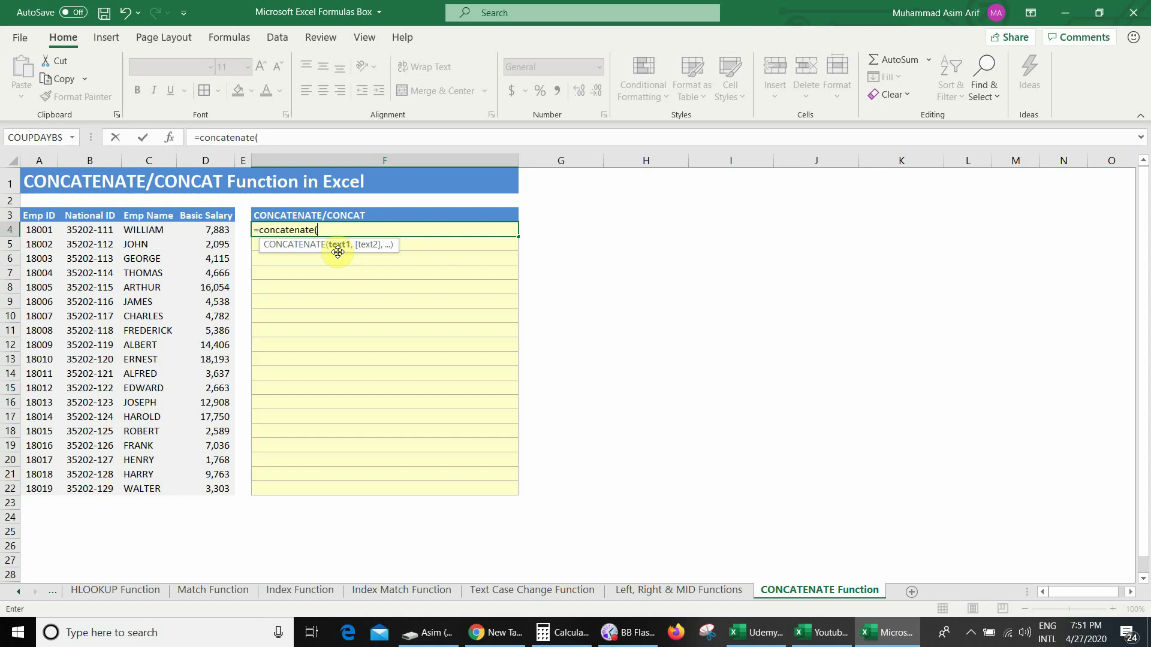
{"action": "left_click", "coordinate": [93, 231]}
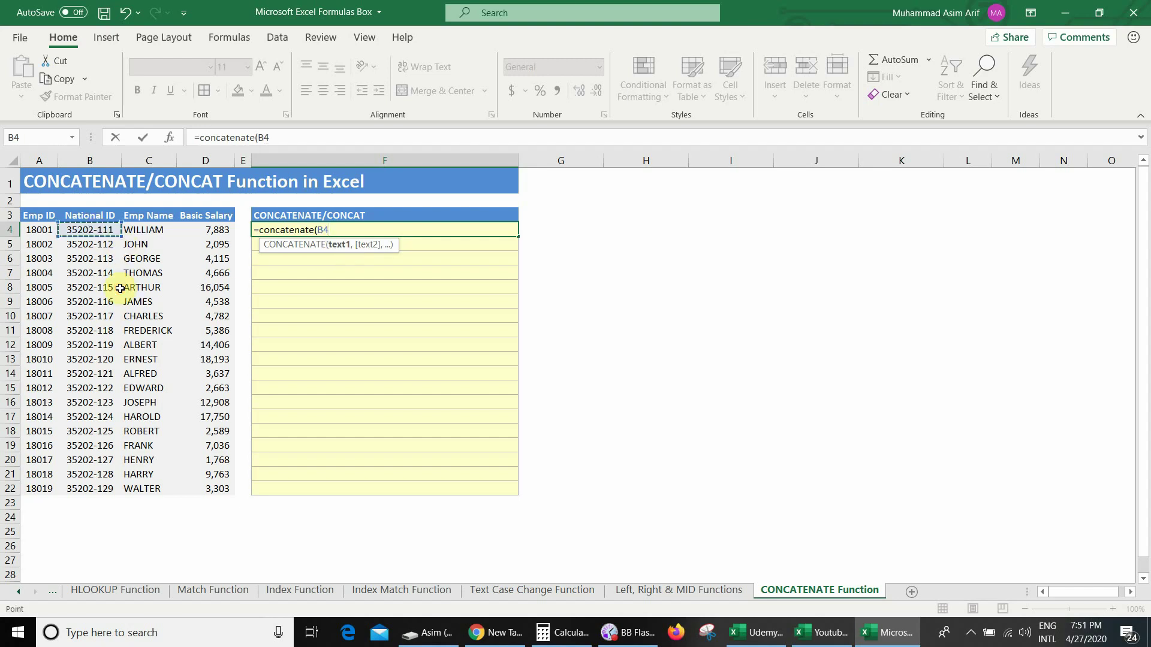
{"action": "type", "text": ","}
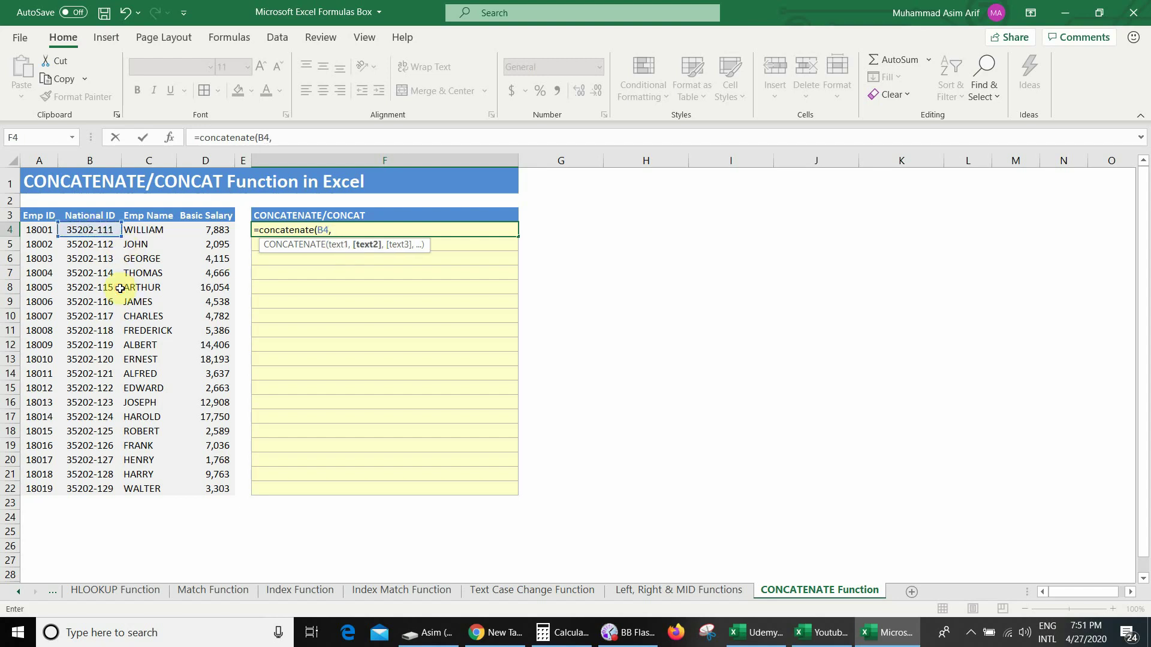
{"action": "left_click", "coordinate": [147, 230]}
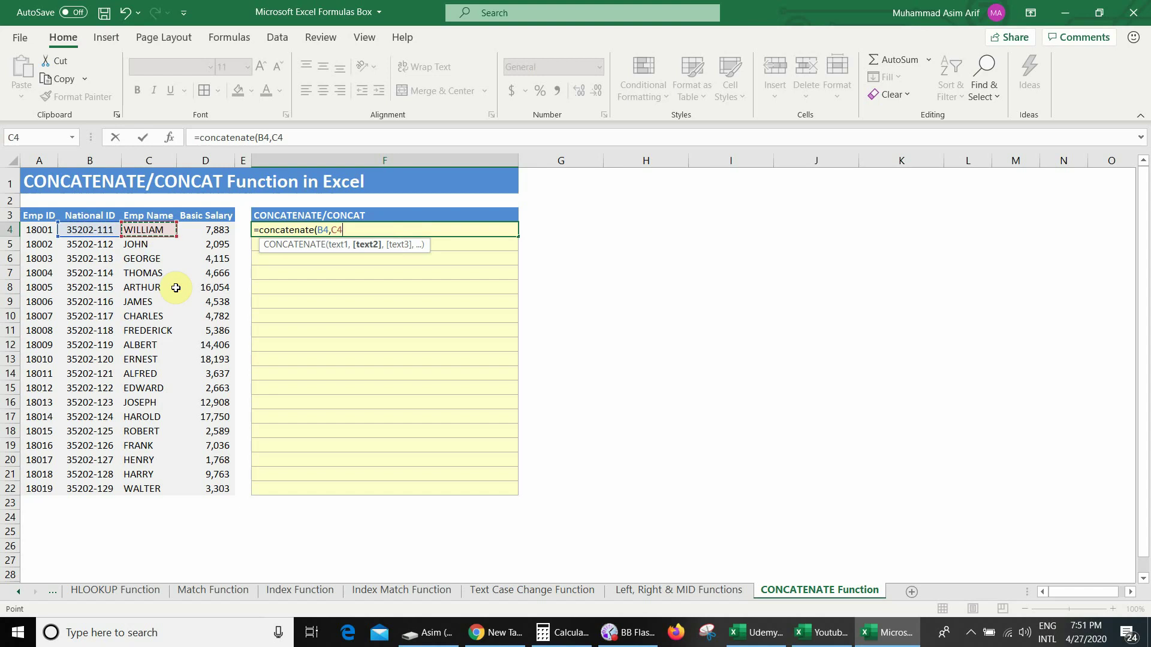
{"action": "type", "text": ")"}
{"action": "key", "text": "Return"}
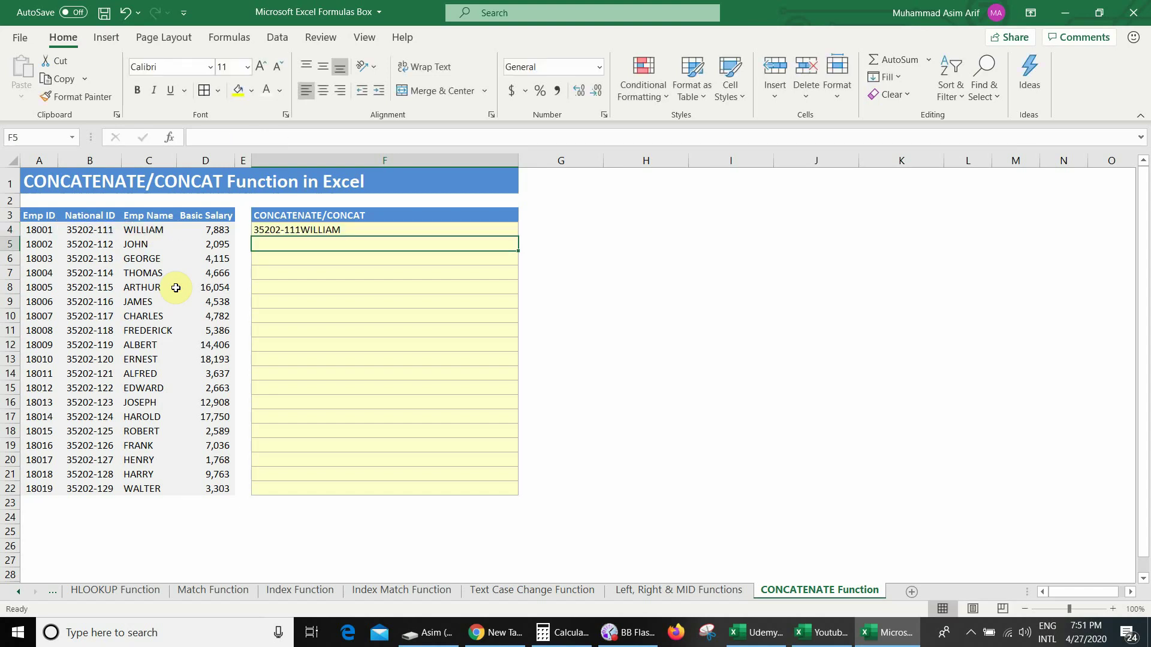
Edit the formula in F4 to put a space between the two values: =CONCATENATE(B4," ",C4)
{"action": "key", "text": "Up"}
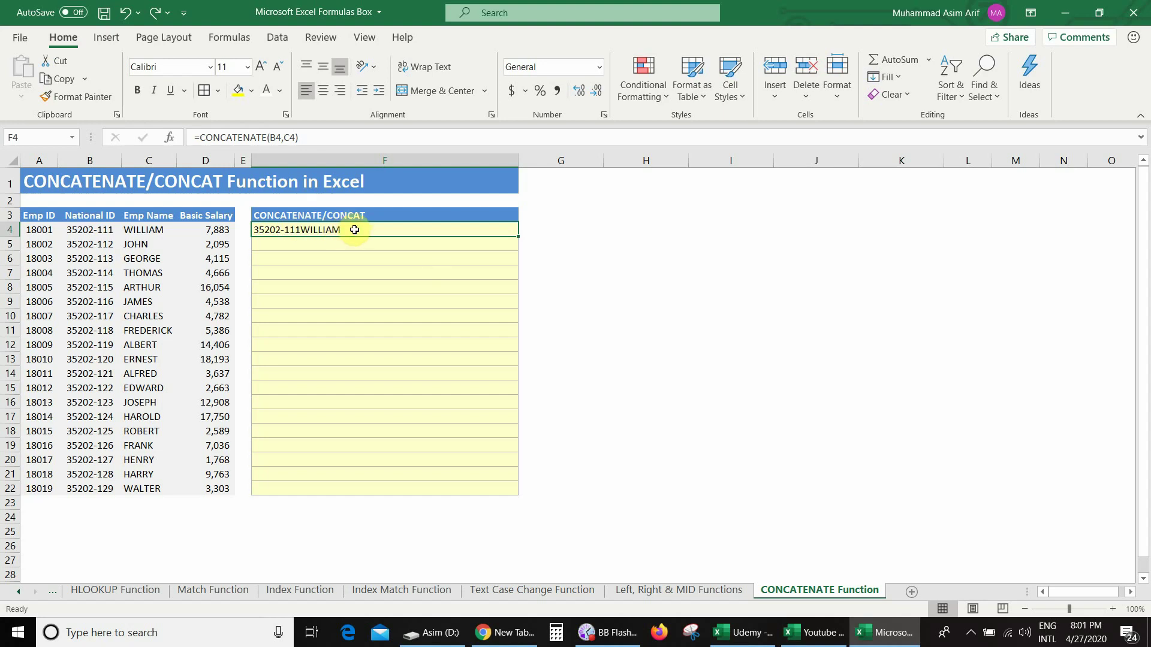
{"action": "double_click", "coordinate": [322, 229]}
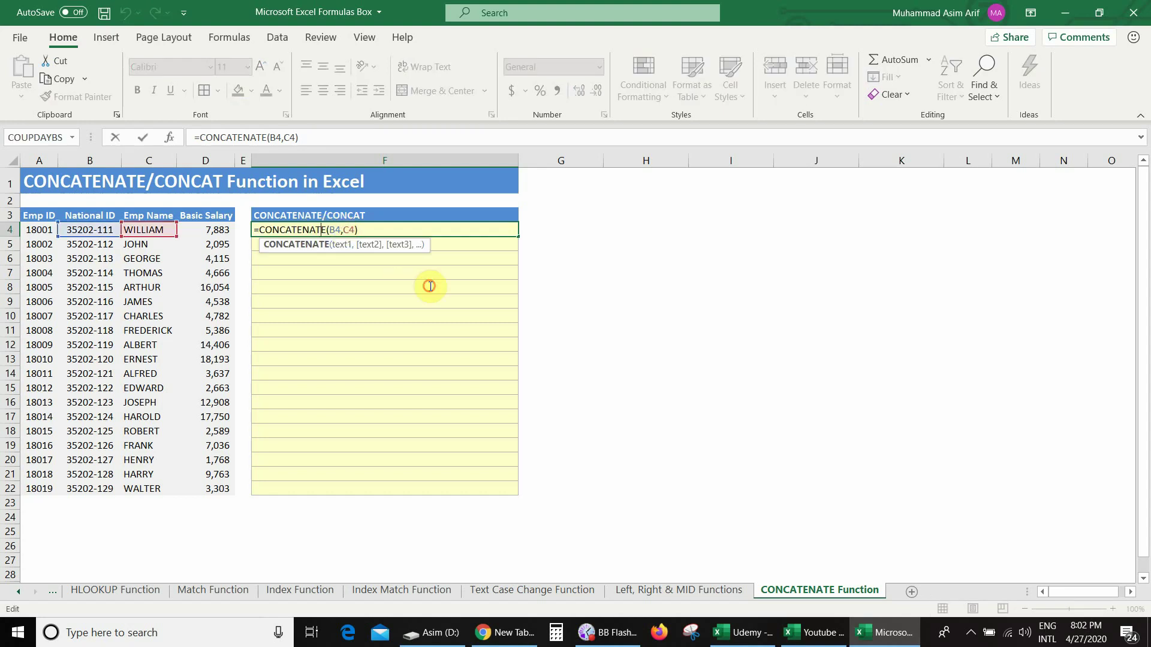
{"action": "key", "text": "Right"}
{"action": "key", "text": "Right"}
{"action": "key", "text": "Right"}
{"action": "key", "text": "Right"}
{"action": "key", "text": "Right"}
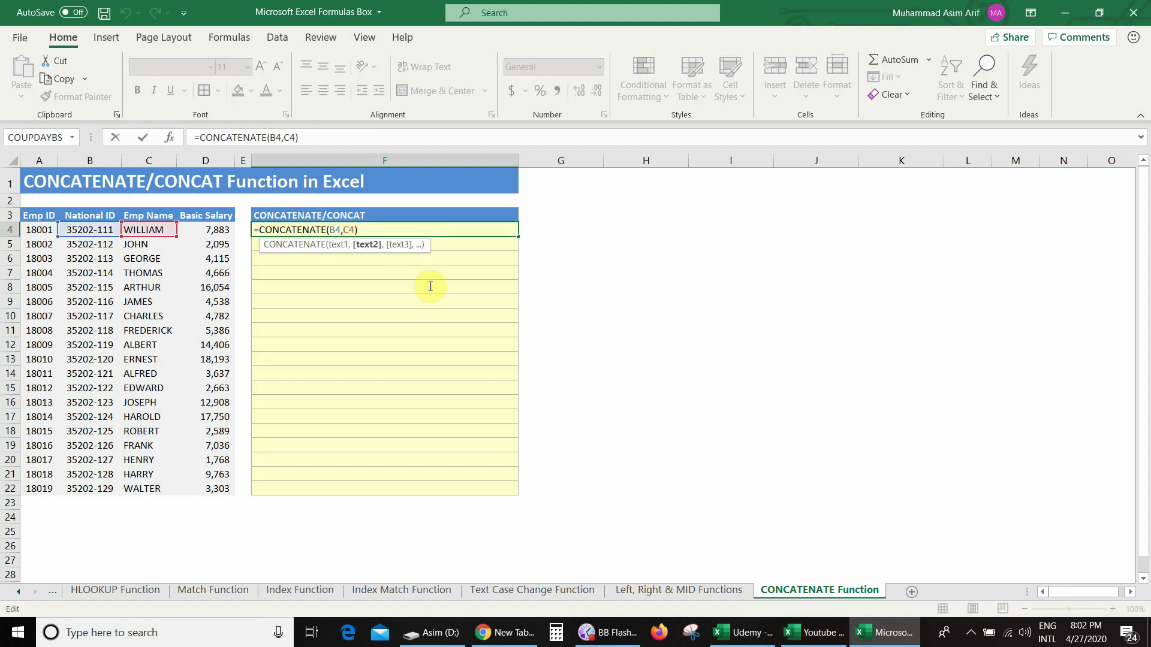
{"action": "type", "text": "\"\""}
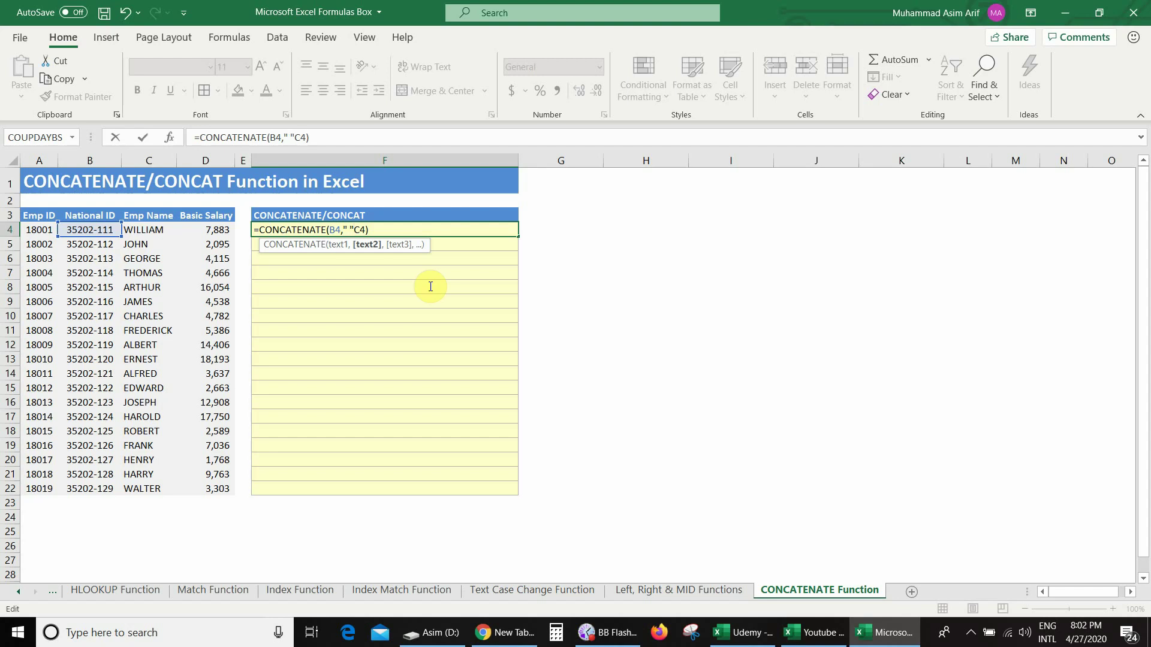
{"action": "type", "text": " ,"}
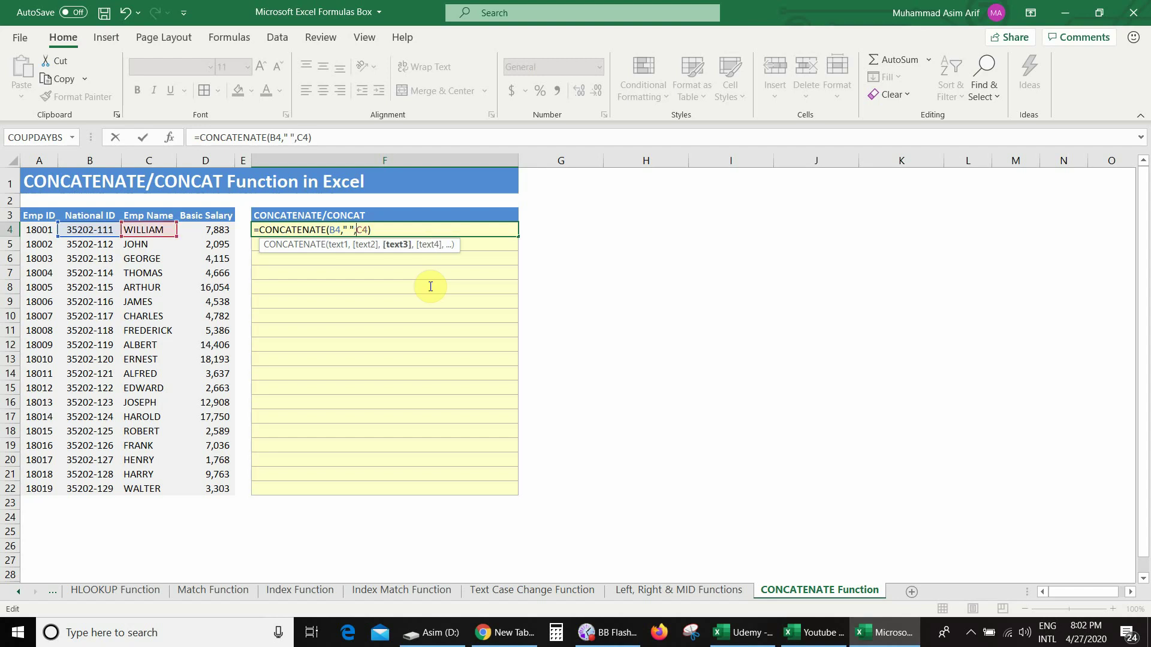
{"action": "key", "text": "Return"}
Add the National ID heading to the F4 formula as an absolute first argument, $B$3, before B4
{"action": "key", "text": "Up"}
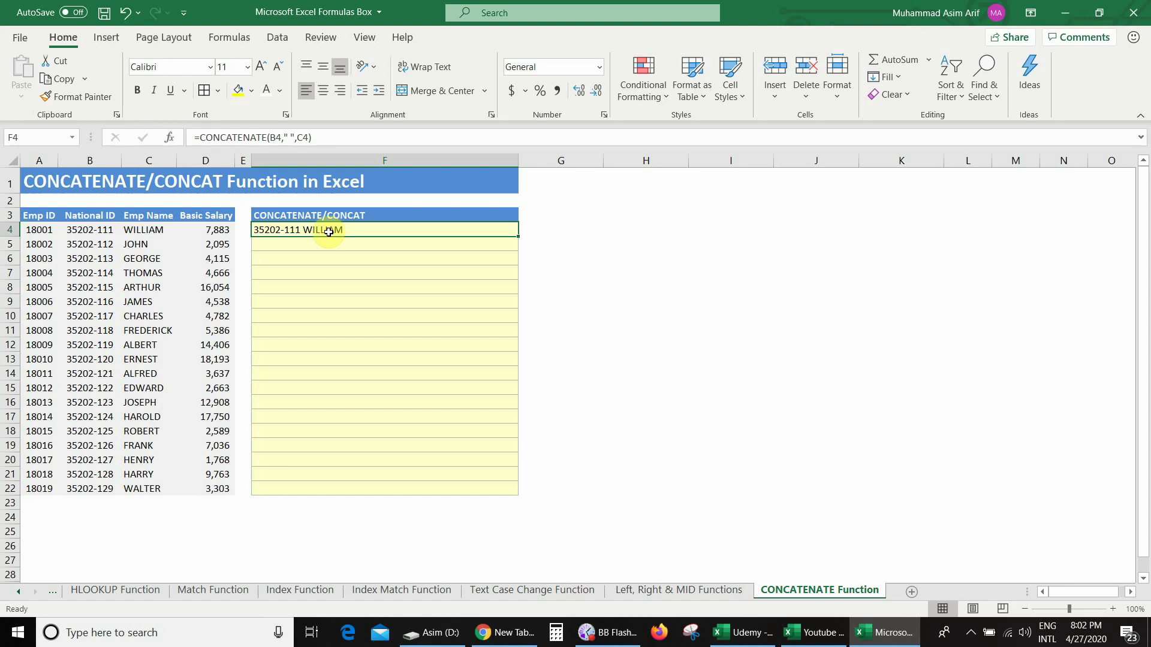
{"action": "double_click", "coordinate": [280, 230]}
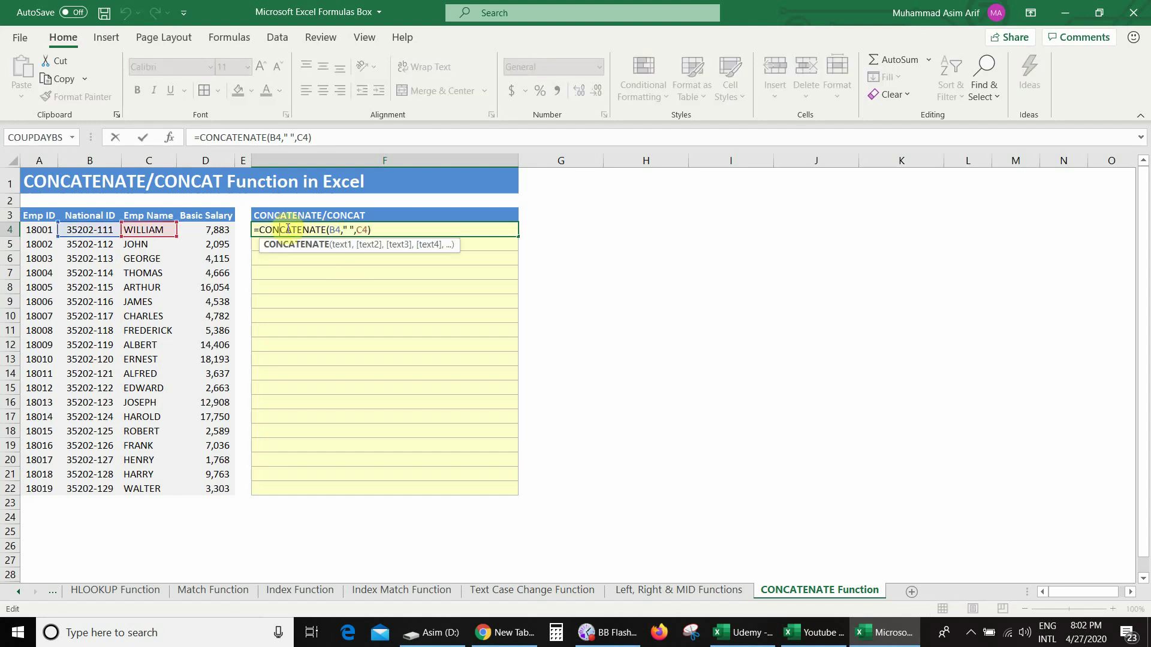
{"action": "left_click", "coordinate": [329, 230]}
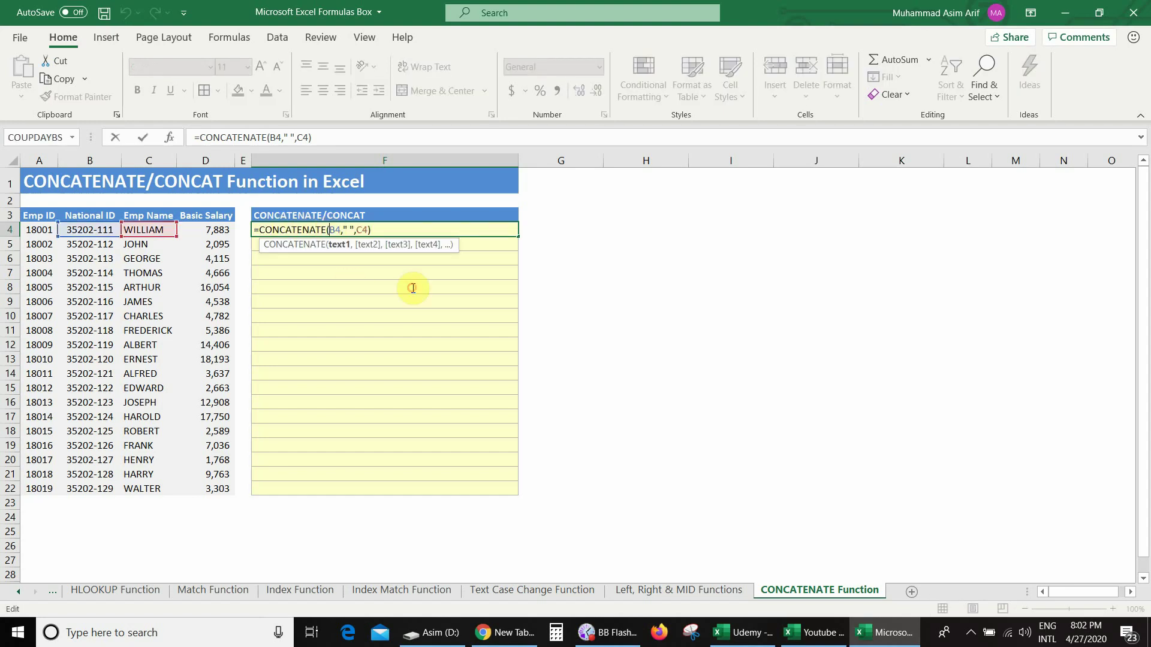
{"action": "left_click", "coordinate": [94, 214]}
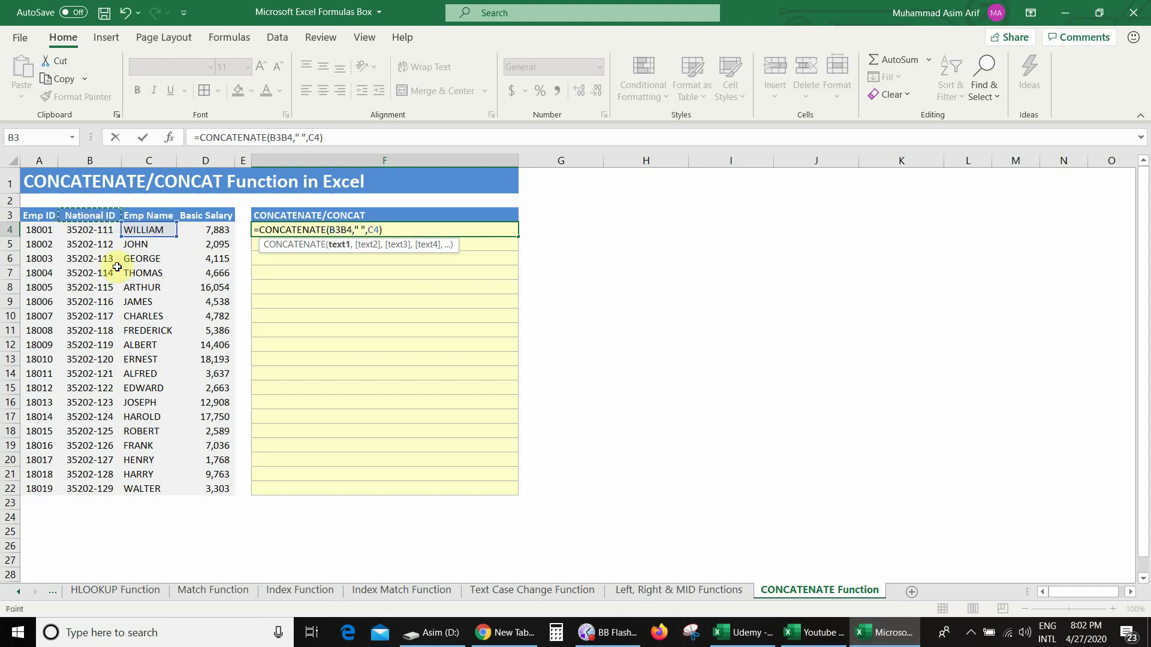
{"action": "type", "text": ","}
{"action": "left_click", "coordinate": [334, 229]}
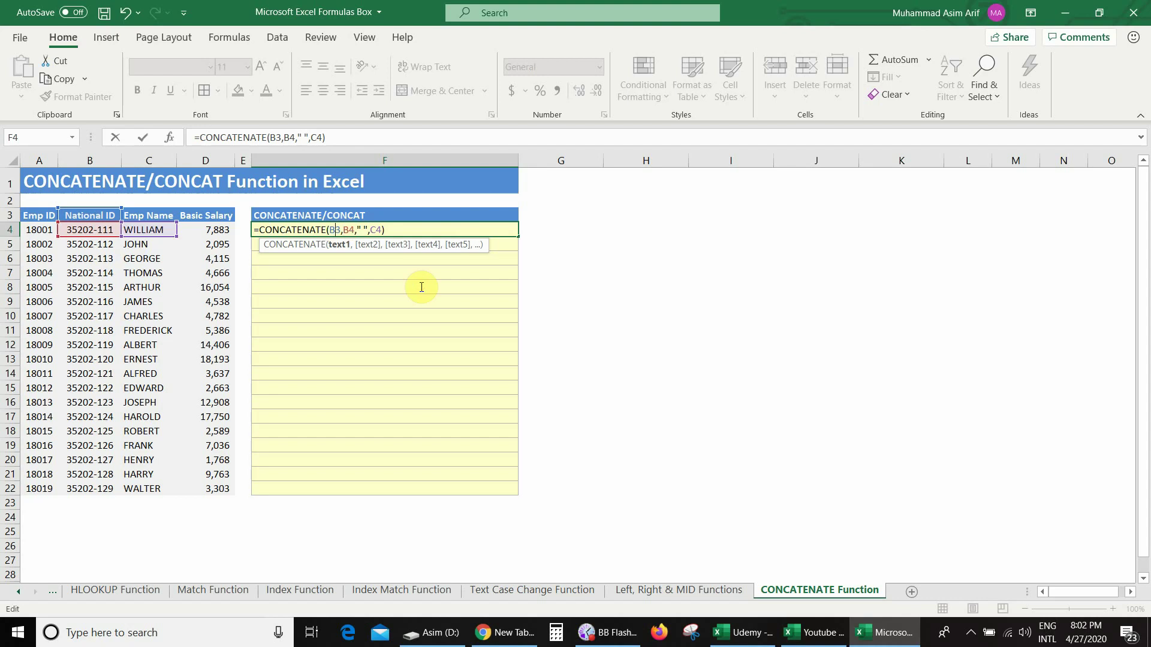
{"action": "key", "text": "F4"}
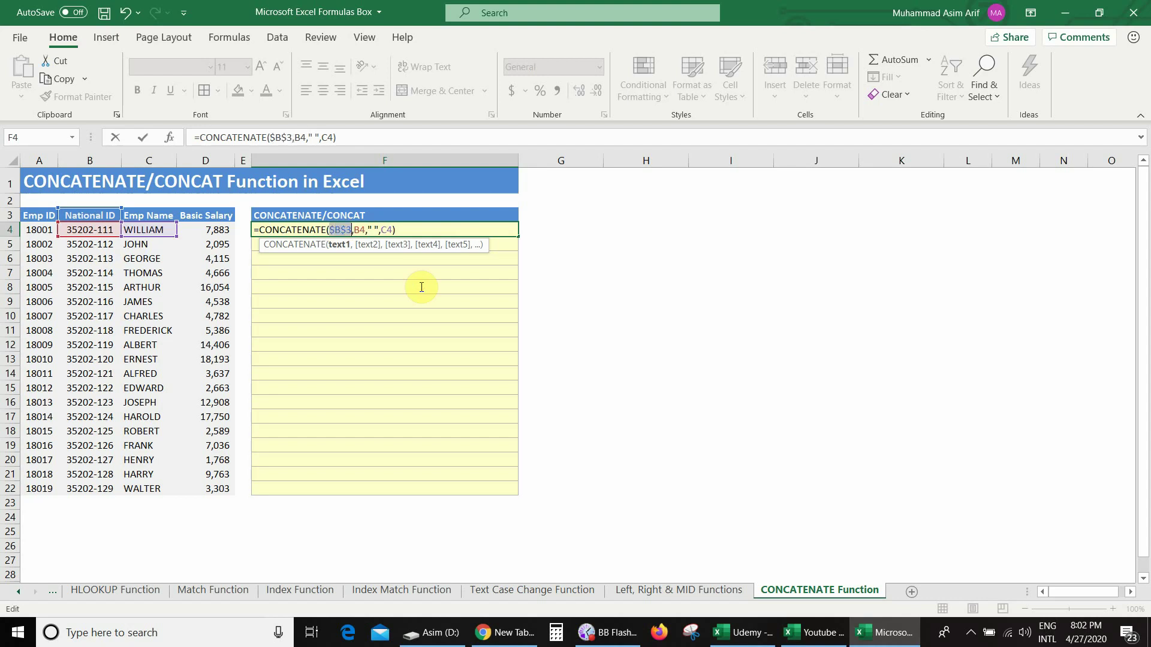
Insert the Emp Name heading as the absolute reference $C$3 before C4 in the F4 formula and commit it
{"action": "left_click", "coordinate": [381, 229]}
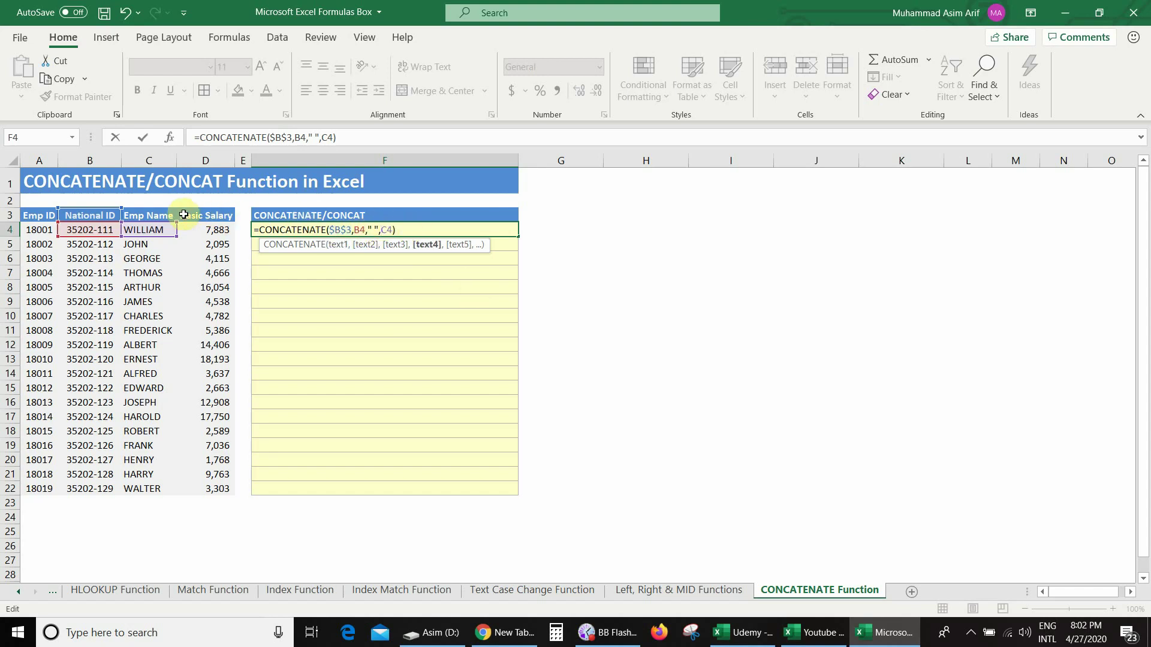
{"action": "left_click", "coordinate": [197, 268]}
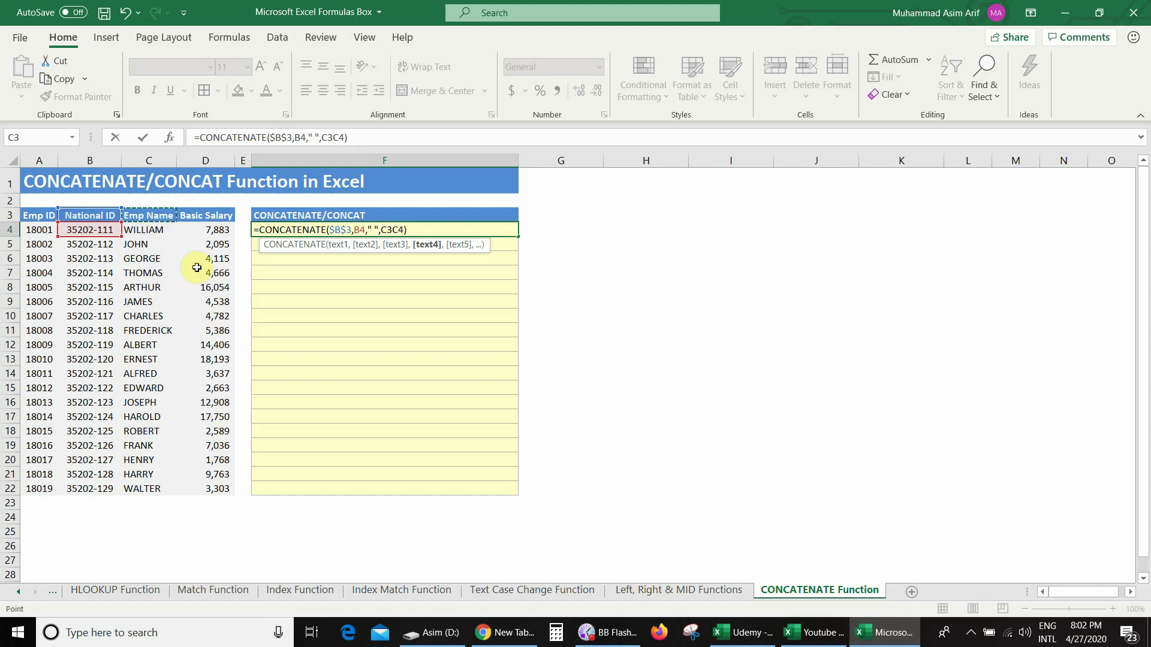
{"action": "type", "text": ","}
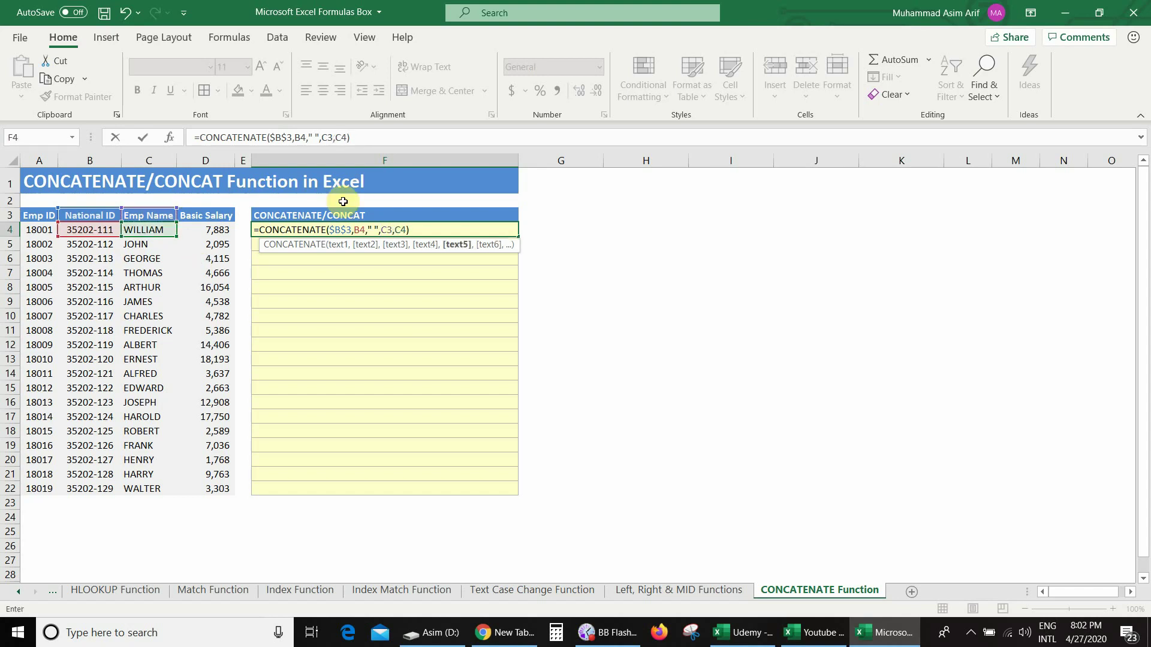
{"action": "left_click", "coordinate": [387, 230]}
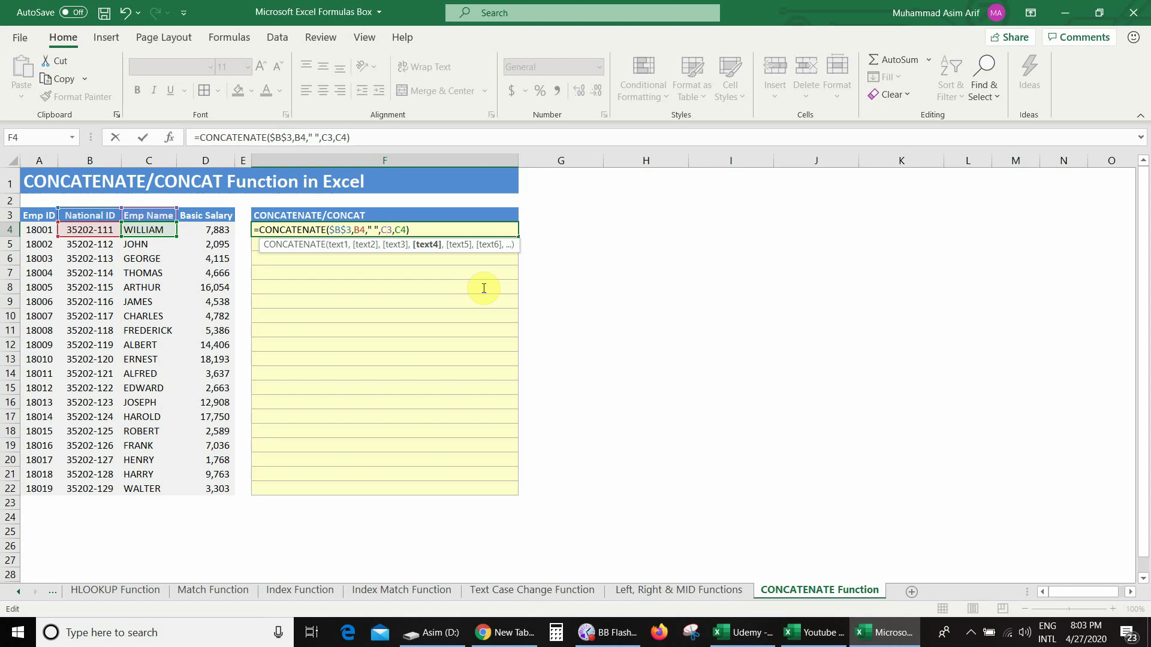
{"action": "key", "text": "F4"}
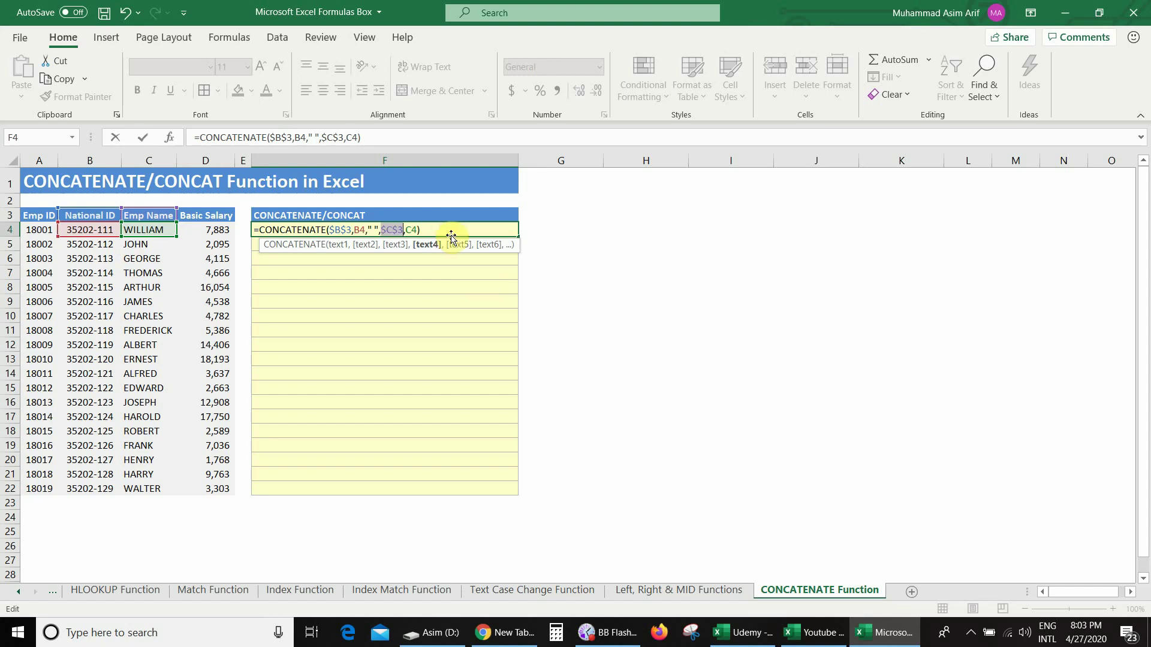
{"action": "key", "text": "ctrl+Return"}
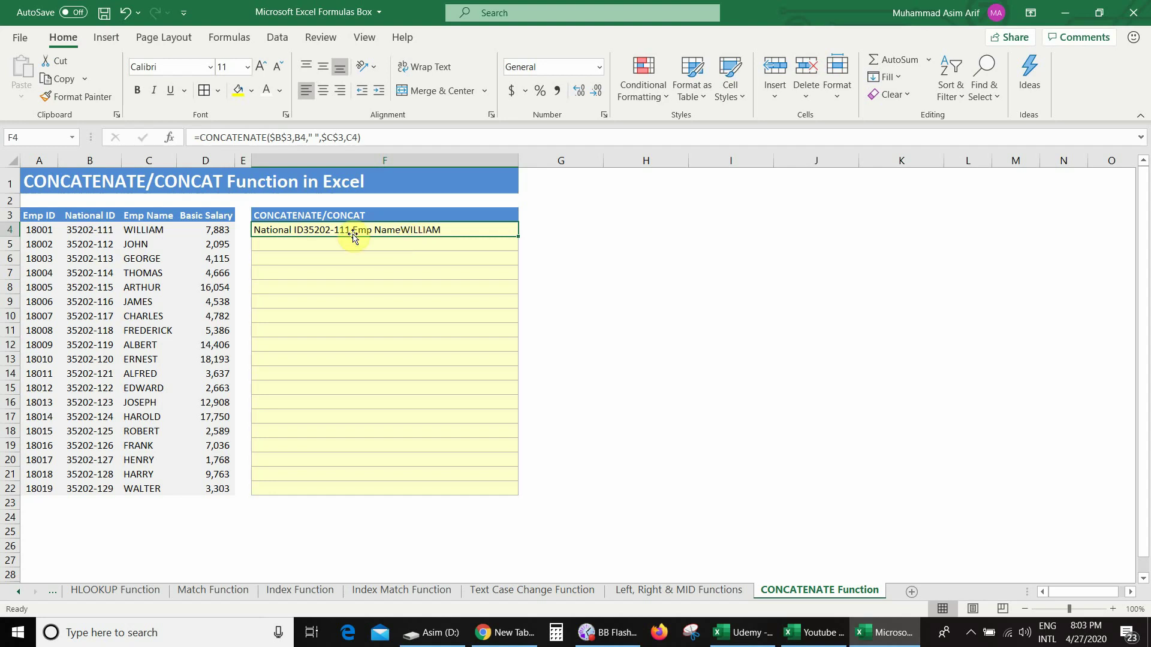
Insert a space argument " " between $B$3 and B4 in the F4 formula
{"action": "double_click", "coordinate": [301, 228]}
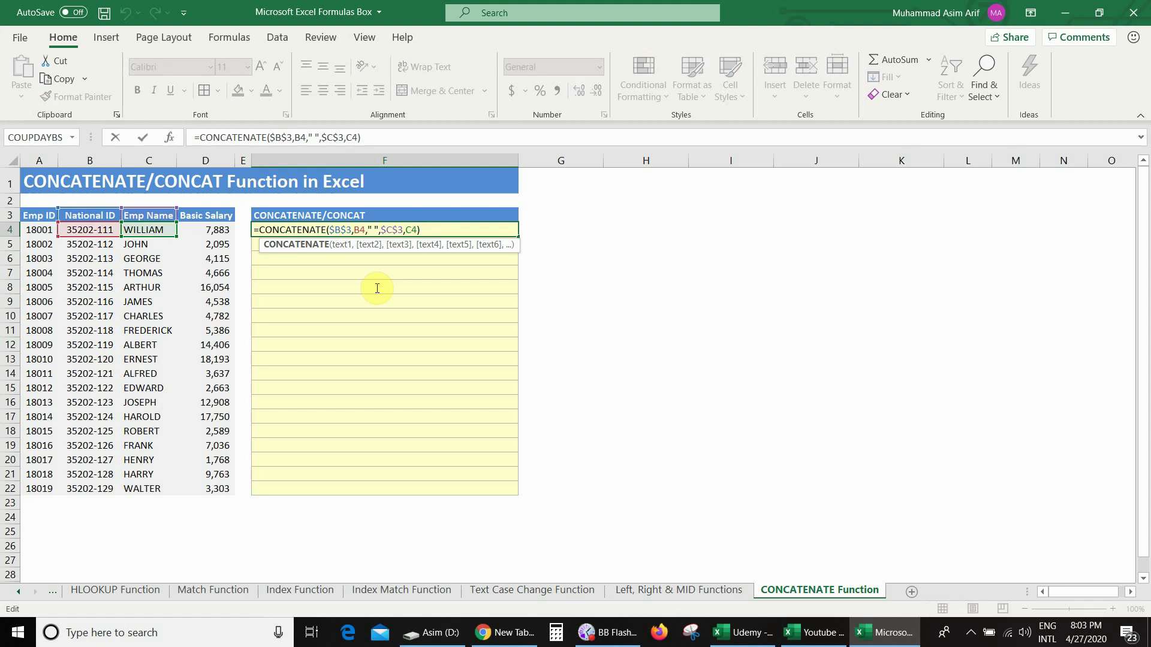
{"action": "left_click", "coordinate": [354, 230]}
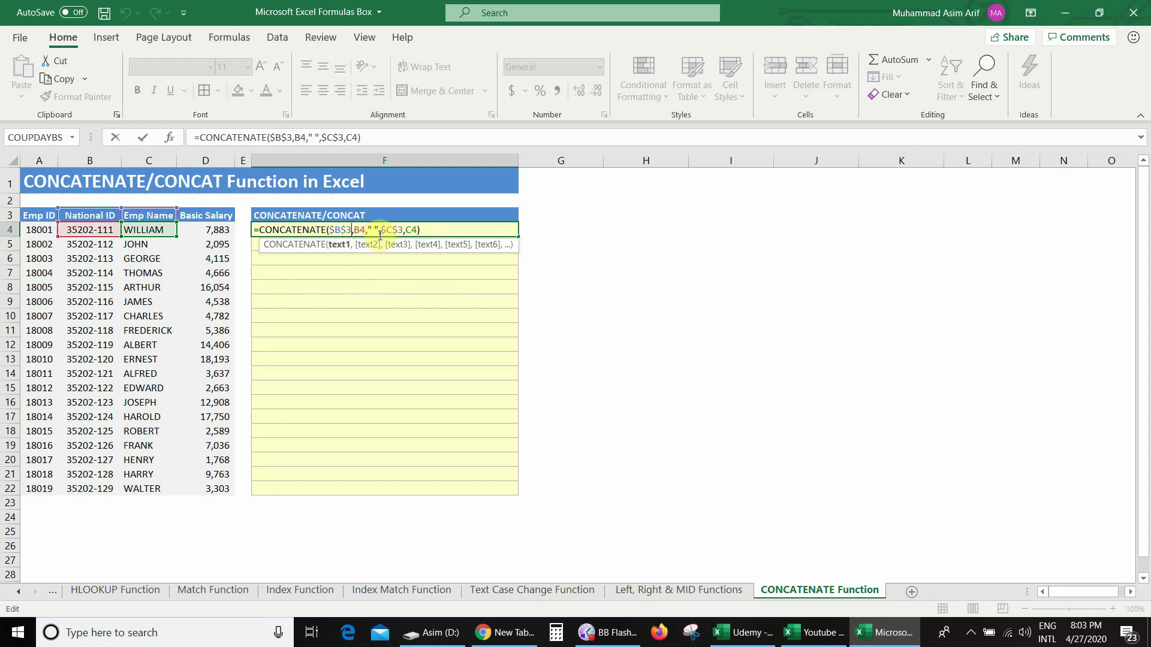
{"action": "key", "text": "Right"}
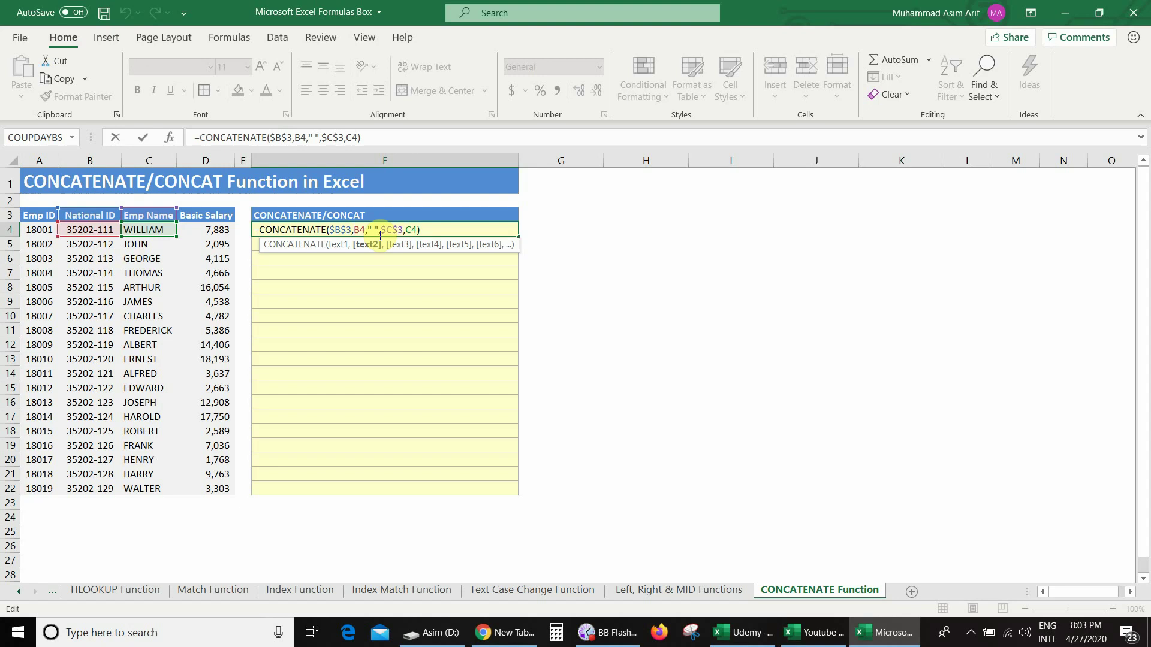
{"action": "type", "text": "\"\""}
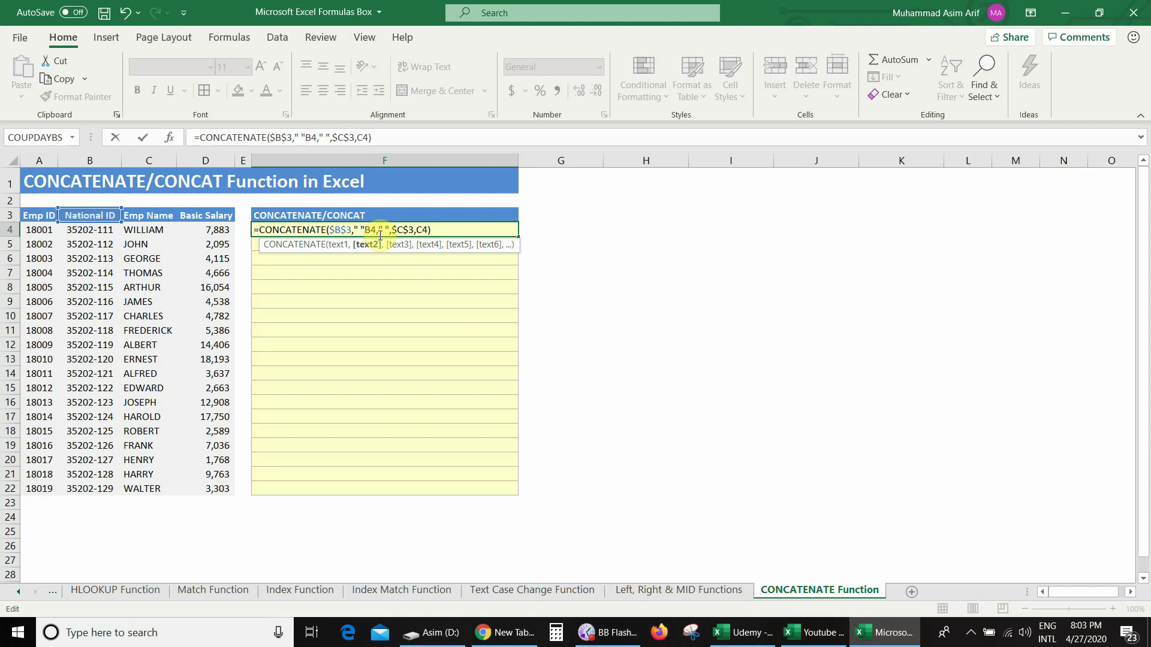
{"action": "type", "text": " ,"}
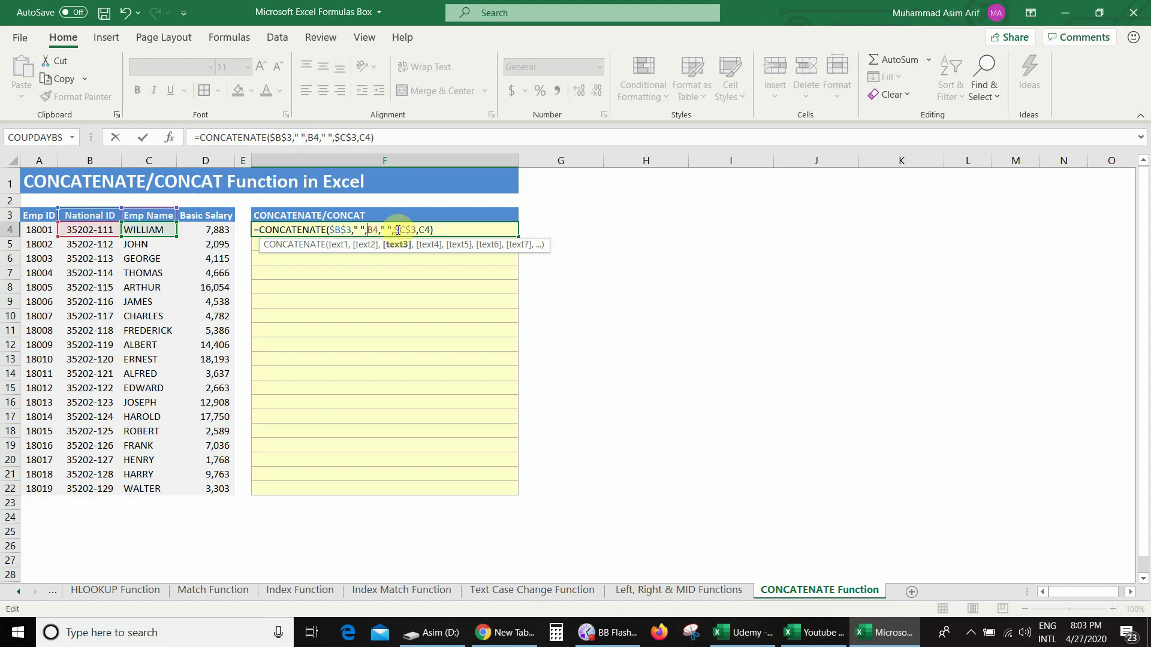
Insert a space argument " " between $C$3 and C4 in the F4 formula and commit it
{"action": "left_click", "coordinate": [418, 230]}
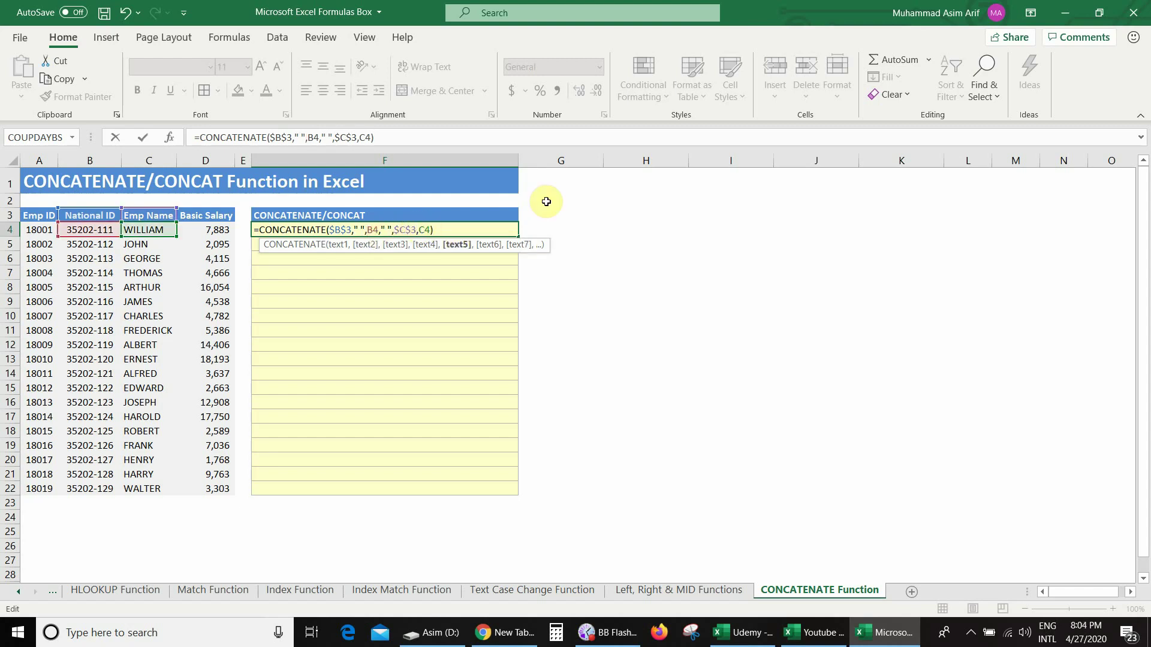
{"action": "key", "text": "Right"}
{"action": "type", "text": "\"\""}
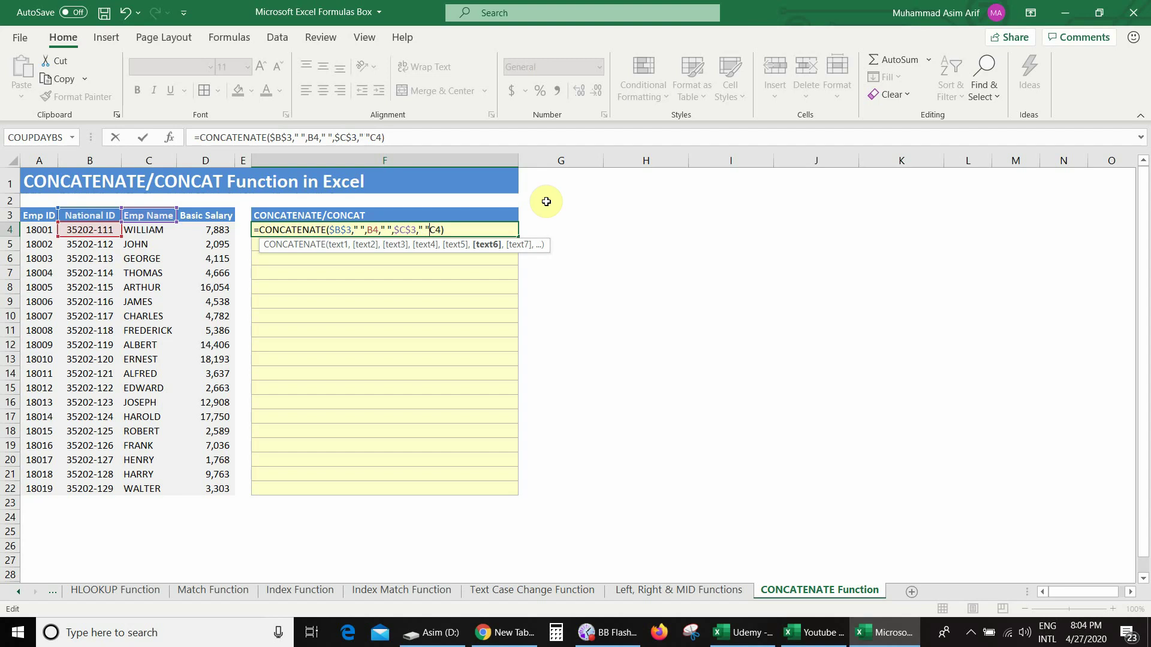
{"action": "type", "text": " ,"}
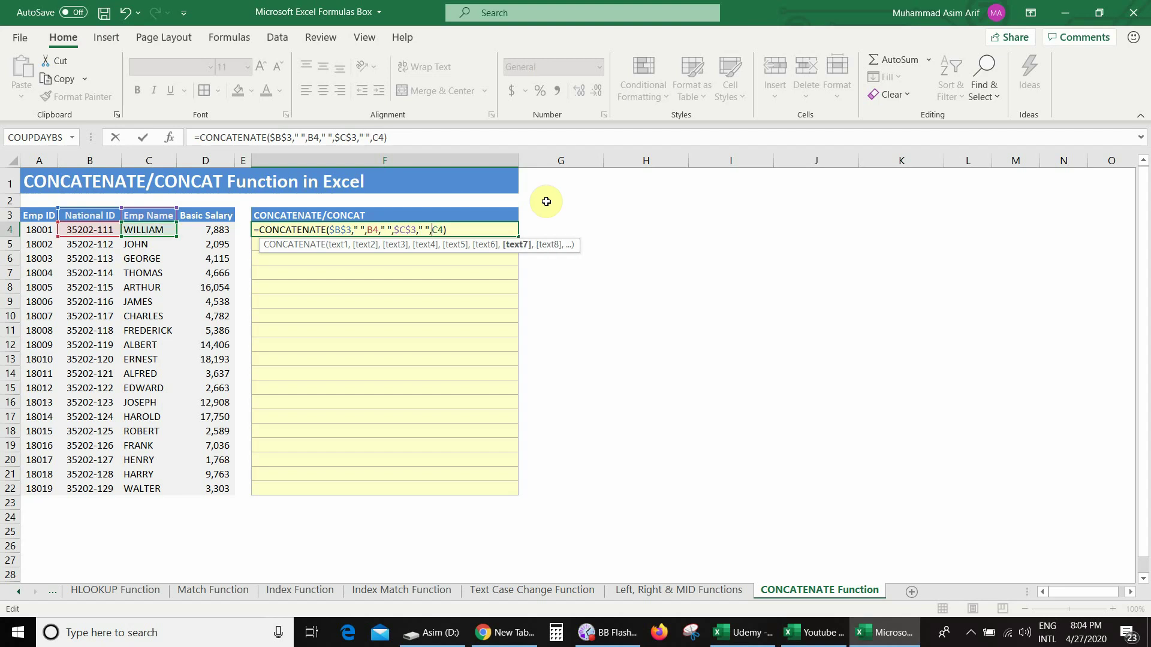
{"action": "key", "text": "ctrl+Return"}
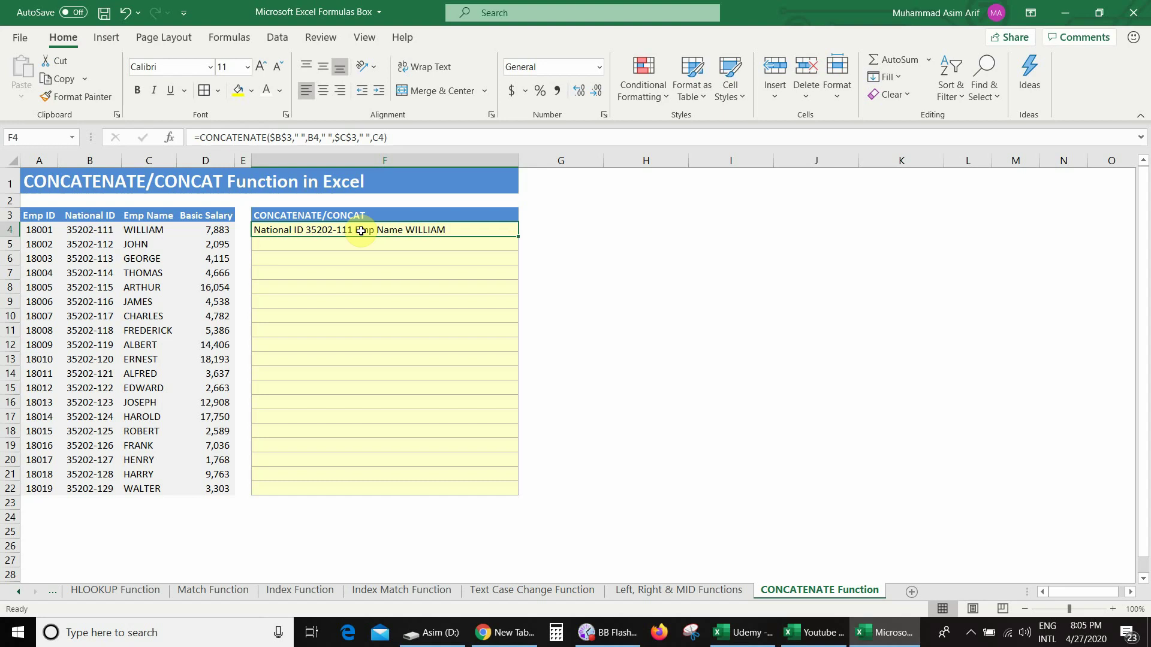
Insert a "|" separator argument directly after B4 in the F4 formula, keeping the space argument that follows, and commit it
{"action": "key", "text": "F2"}
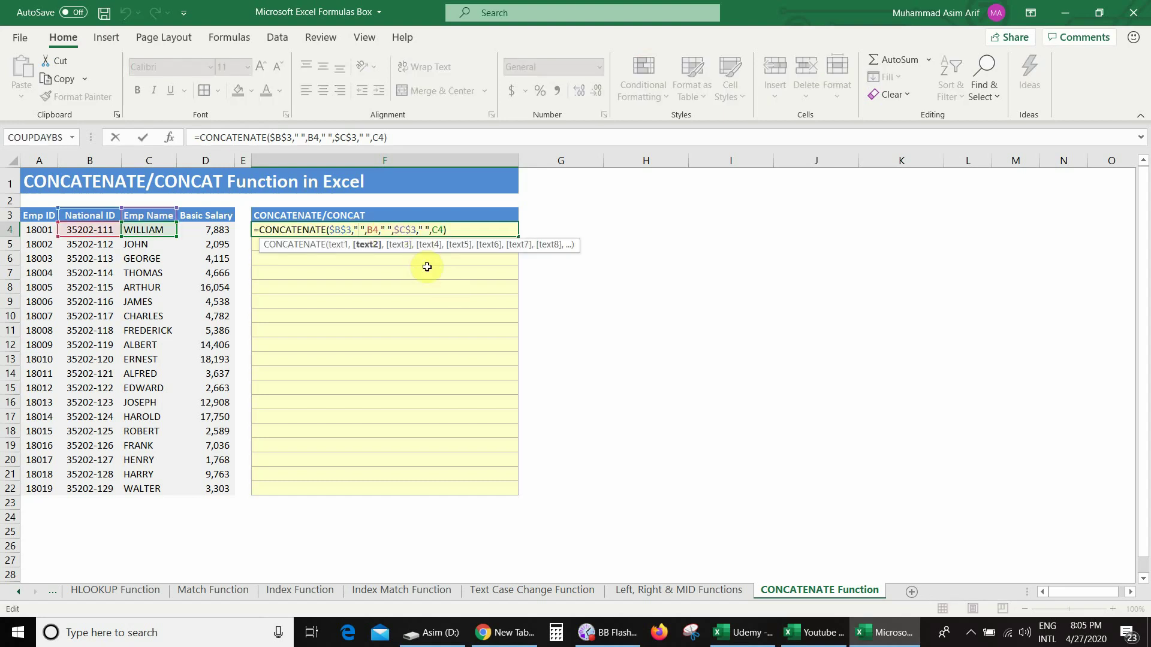
{"action": "left_click", "coordinate": [387, 230]}
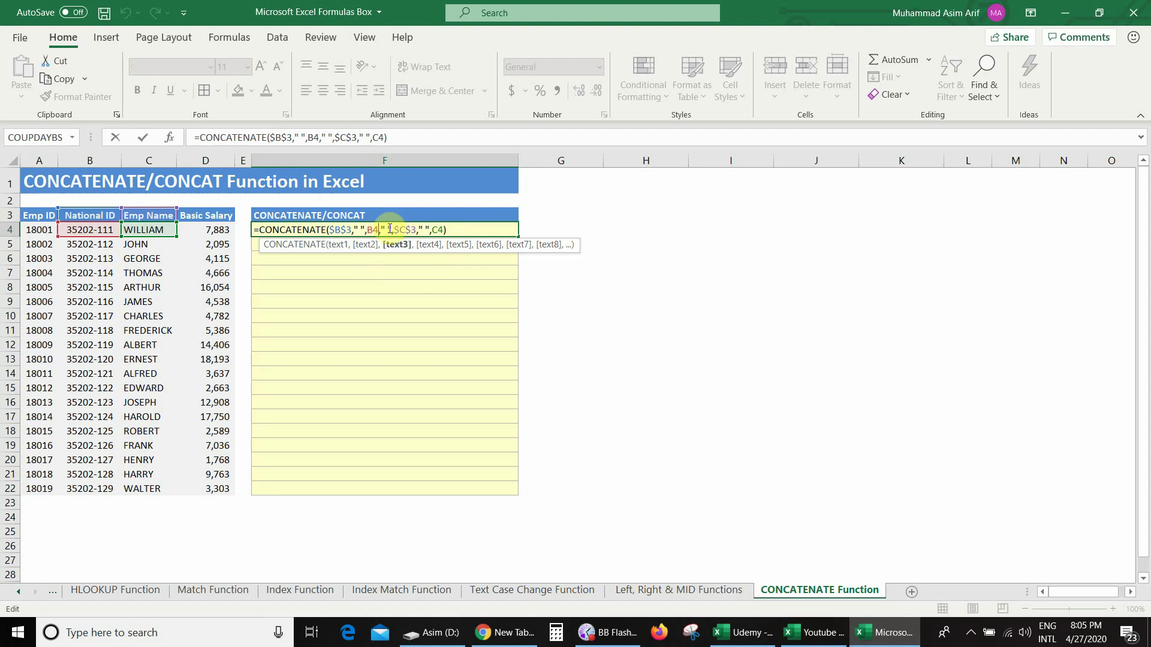
{"action": "key", "text": "Right"}
{"action": "type", "text": "\"\""}
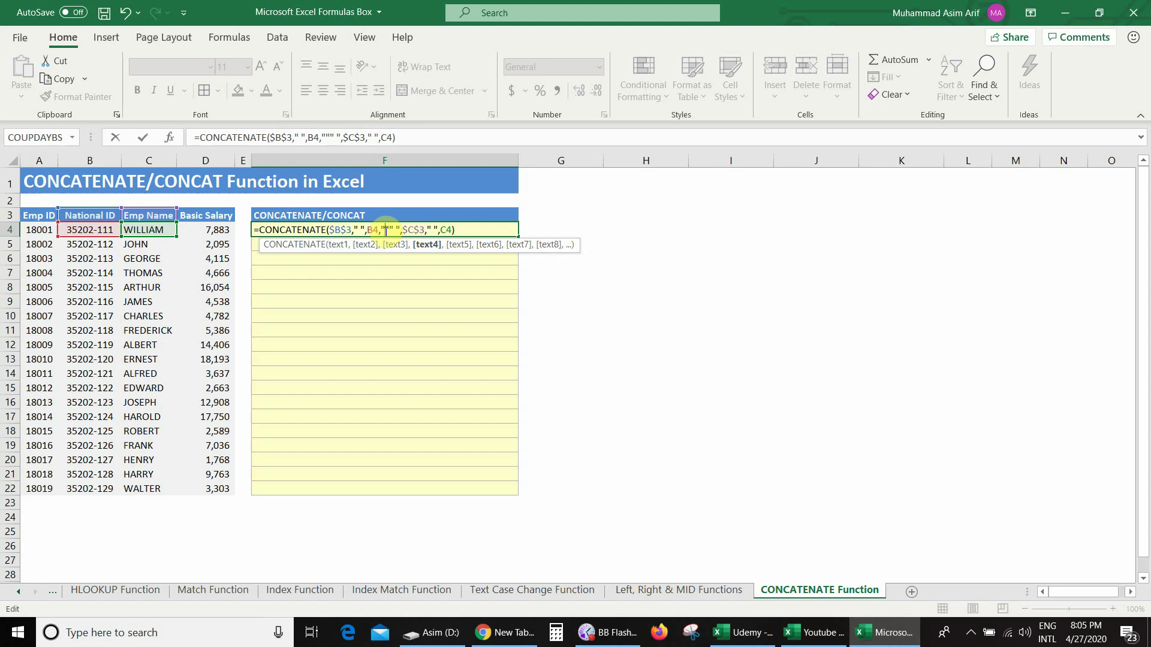
{"action": "type", "text": "|"}
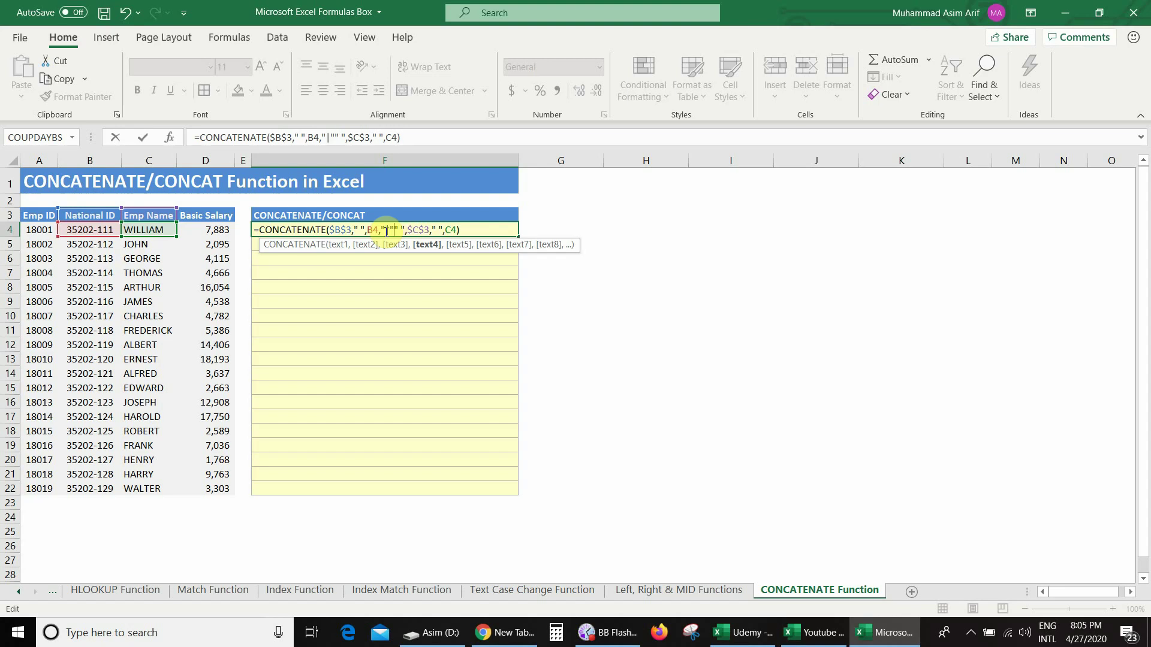
{"action": "type", "text": ","}
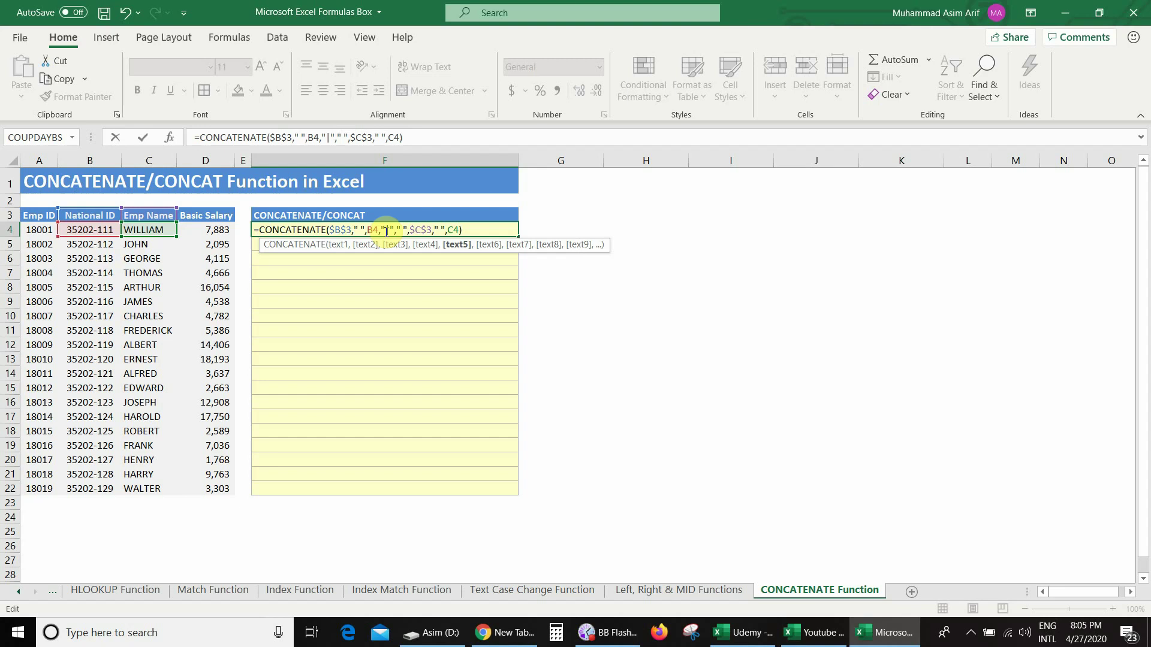
{"action": "key", "text": "Return"}
Fill the F4 formula down through F22, and clear the contents of F4:F22
{"action": "left_click", "coordinate": [380, 232]}
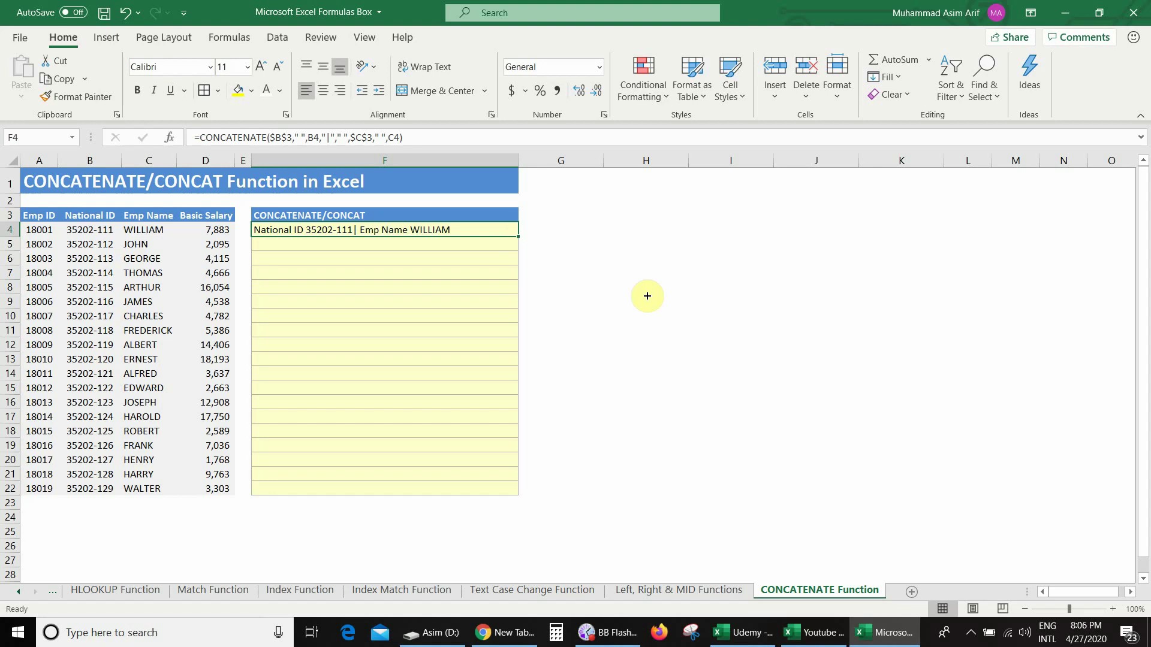
{"action": "left_click_drag", "start_coordinate": [518, 236], "coordinate": [519, 495]}
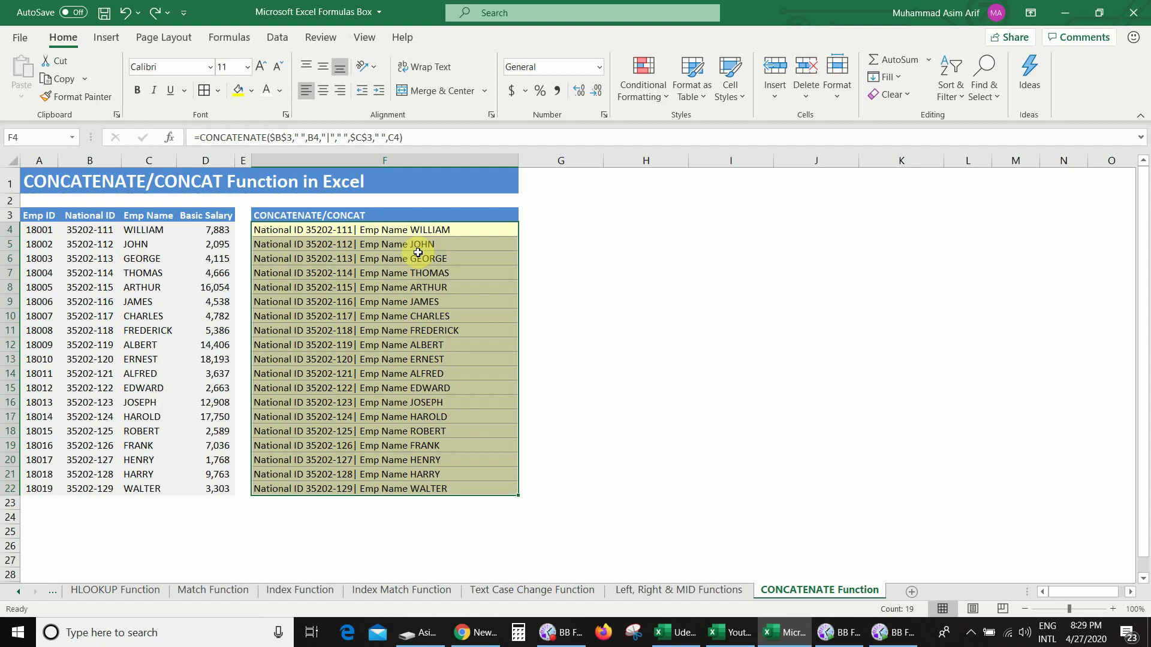
{"action": "key", "text": "Delete"}
{"action": "key", "text": "Right"}
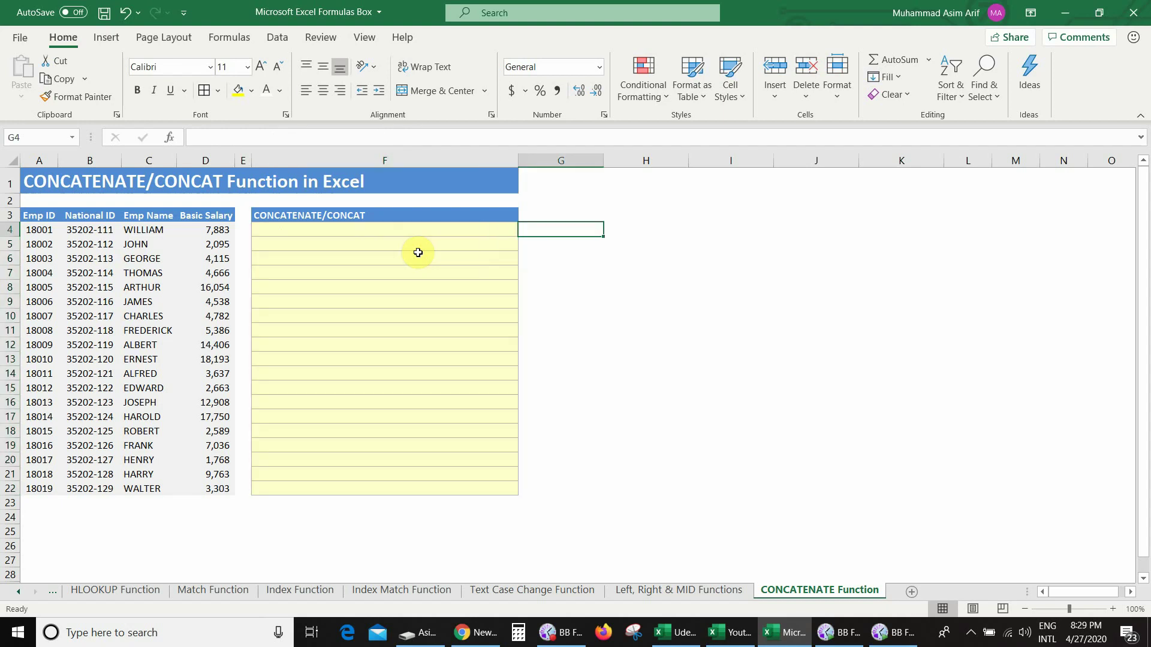
Start a new CONCATENATE formula in F4 with the absolute Emp Name heading $C$3 and the name cell C4 as its first arguments
{"action": "key", "text": "Left"}
{"action": "type", "text": "="}
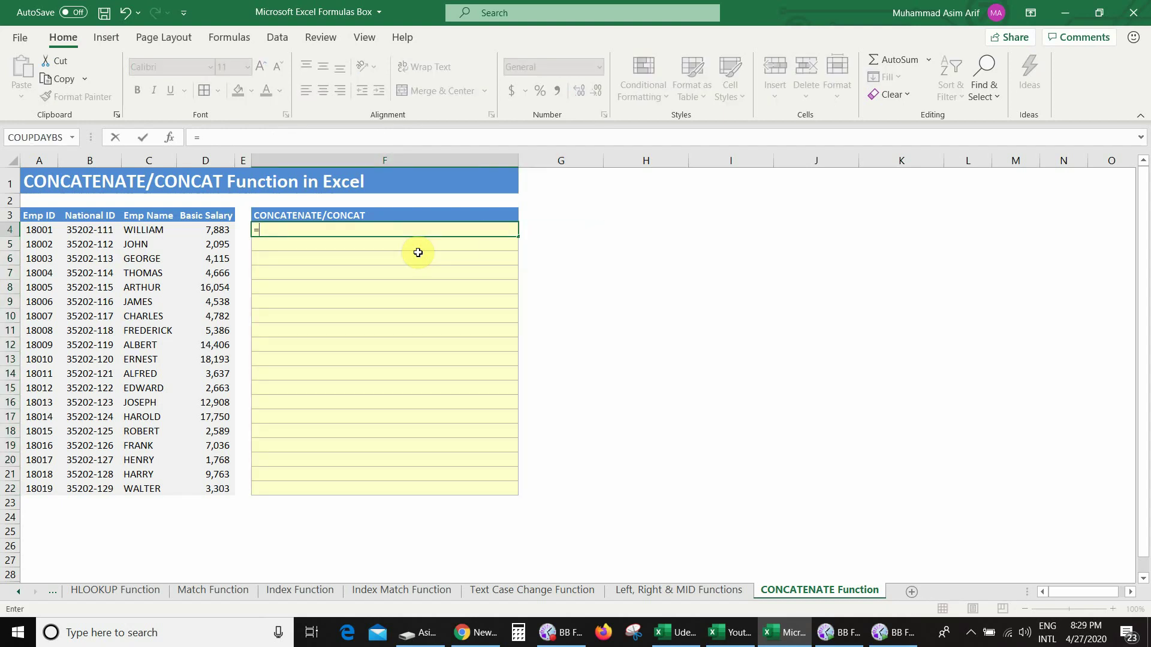
{"action": "type", "text": "concatenat"}
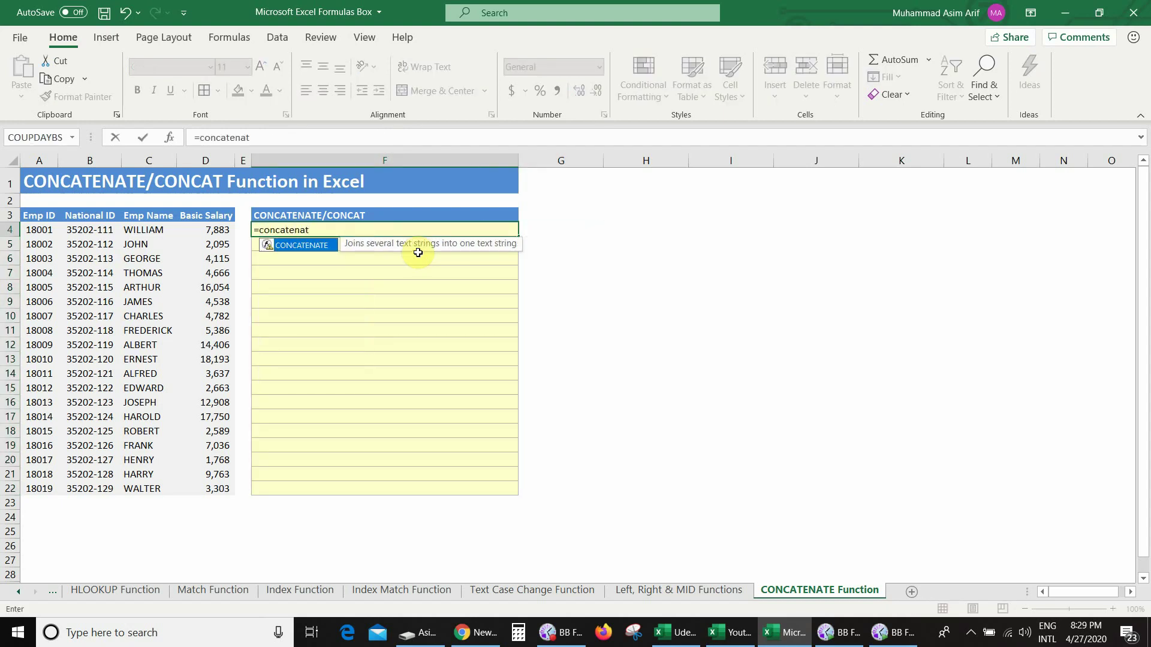
{"action": "type", "text": "e"}
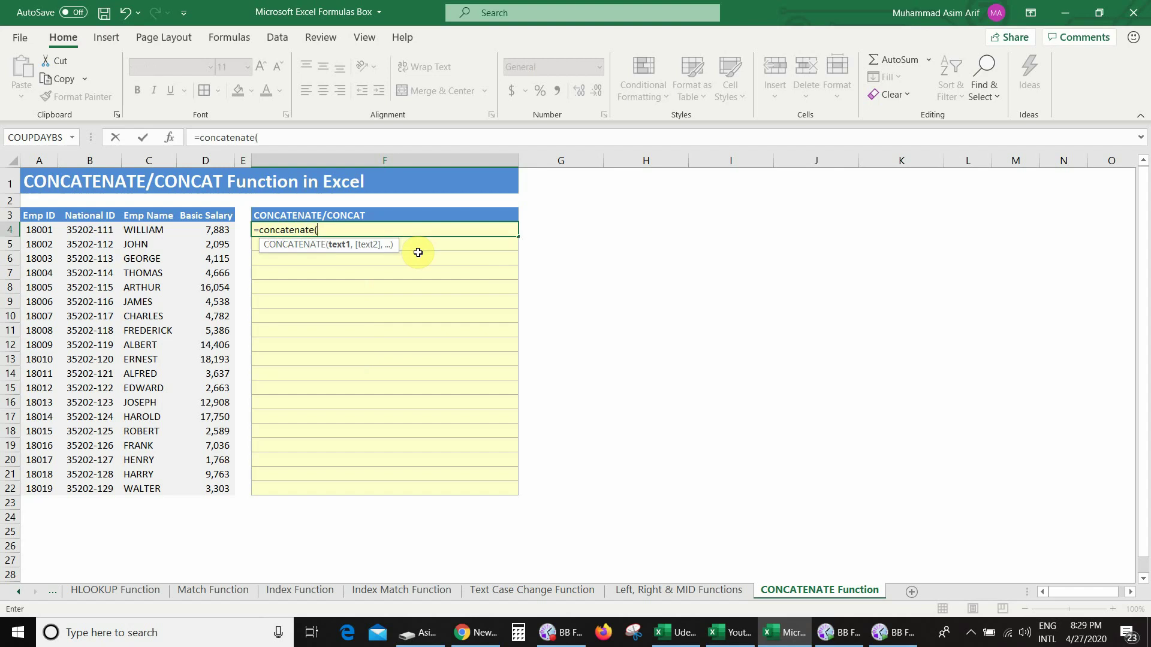
{"action": "left_click", "coordinate": [161, 216]}
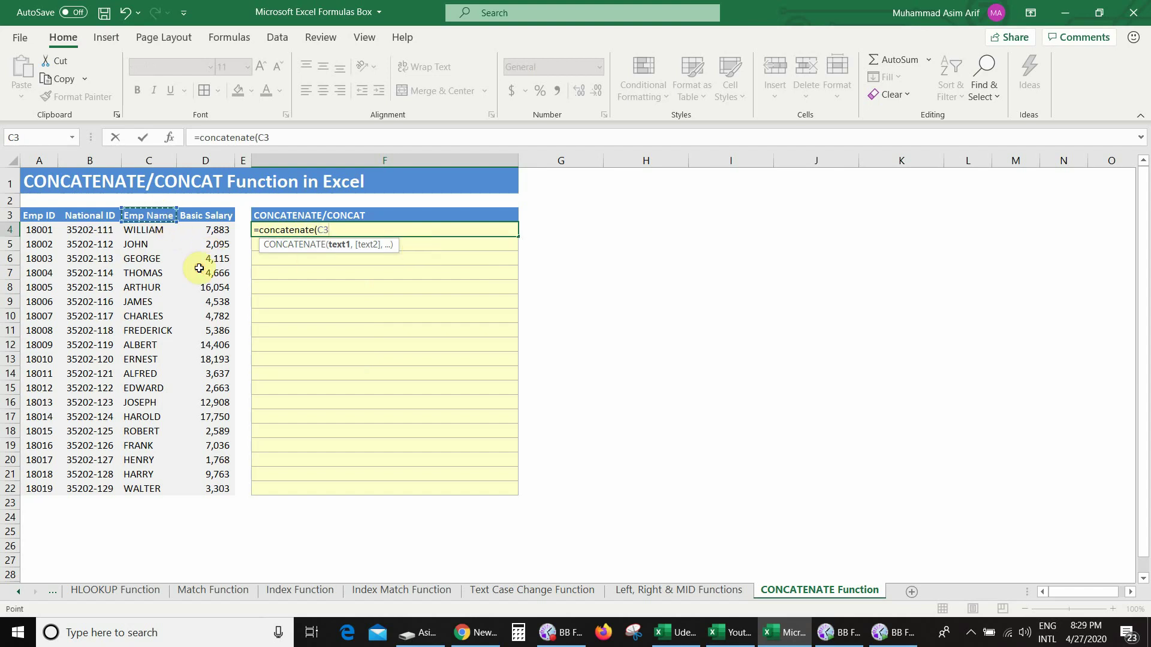
{"action": "key", "text": "F4"}
{"action": "type", "text": ","}
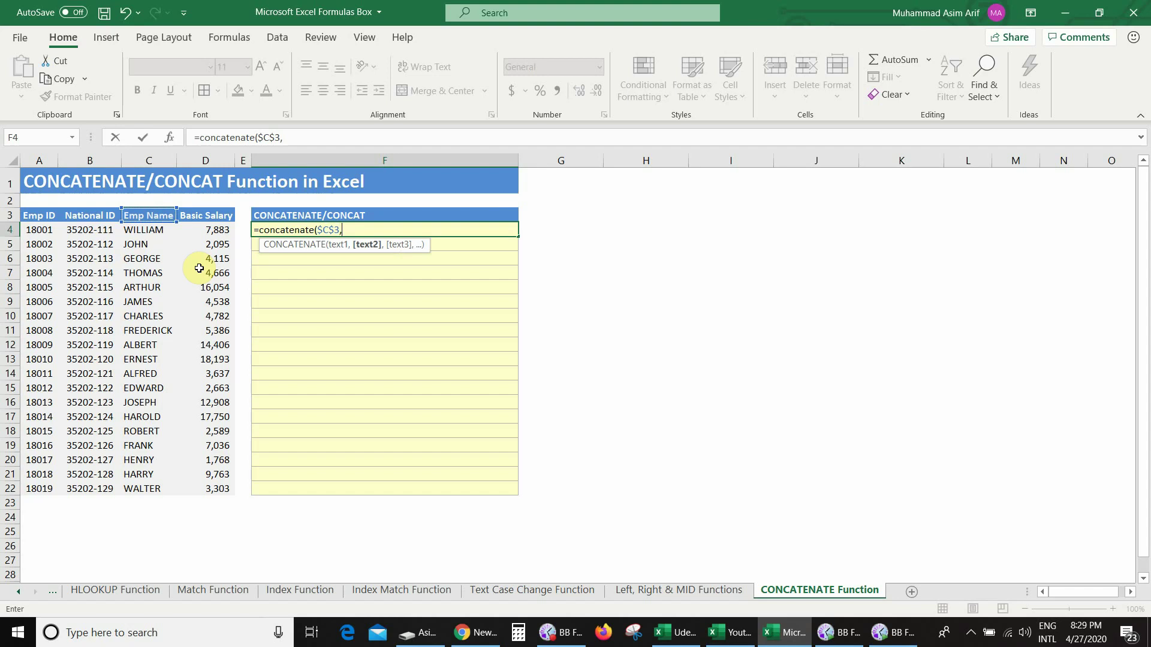
{"action": "left_click", "coordinate": [135, 232]}
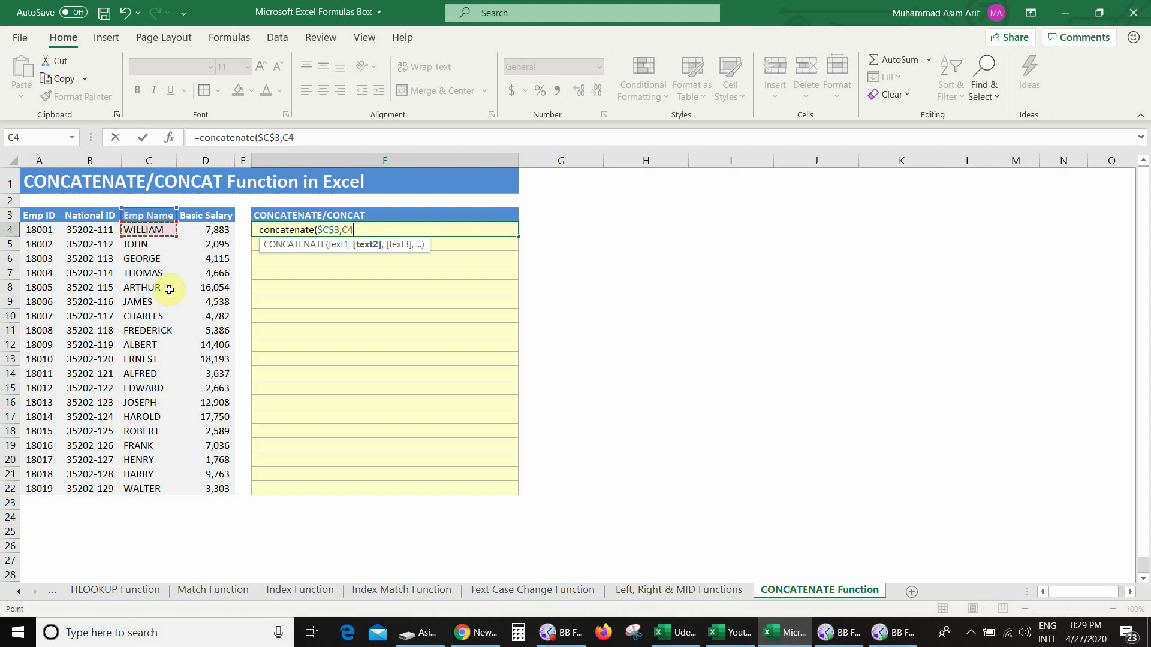
{"action": "type", "text": ","}
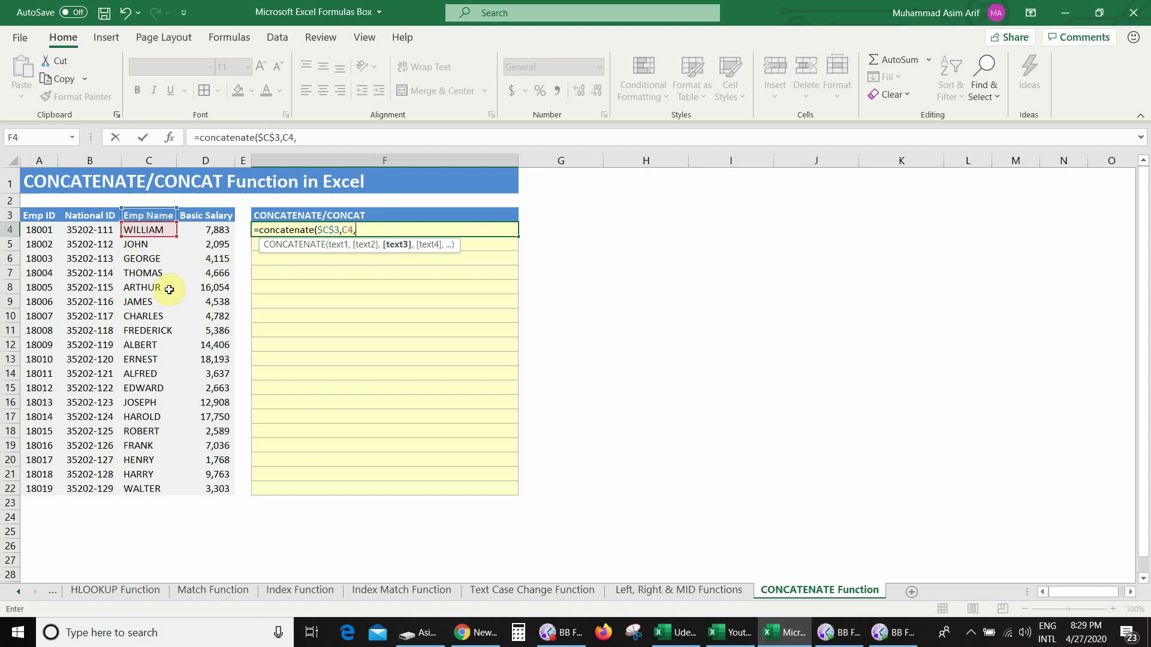
Add the absolute Basic Salary heading $D$3 and the salary cell D4 as further arguments, and commit the F4 formula
{"action": "left_click", "coordinate": [208, 216]}
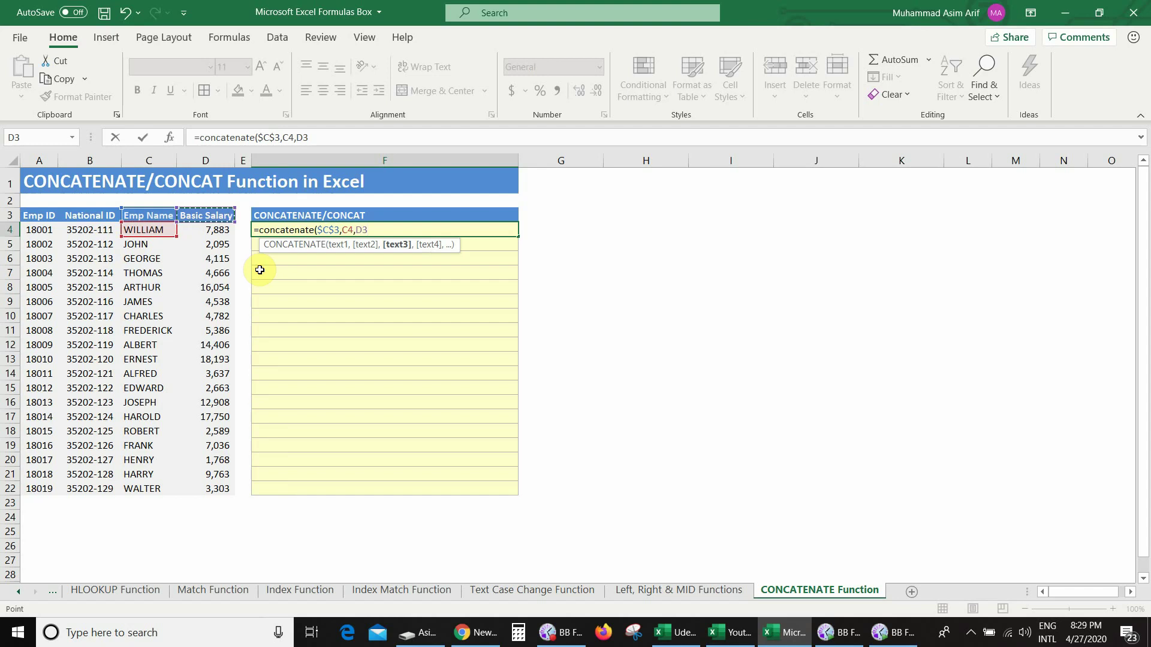
{"action": "key", "text": "F4"}
{"action": "type", "text": ","}
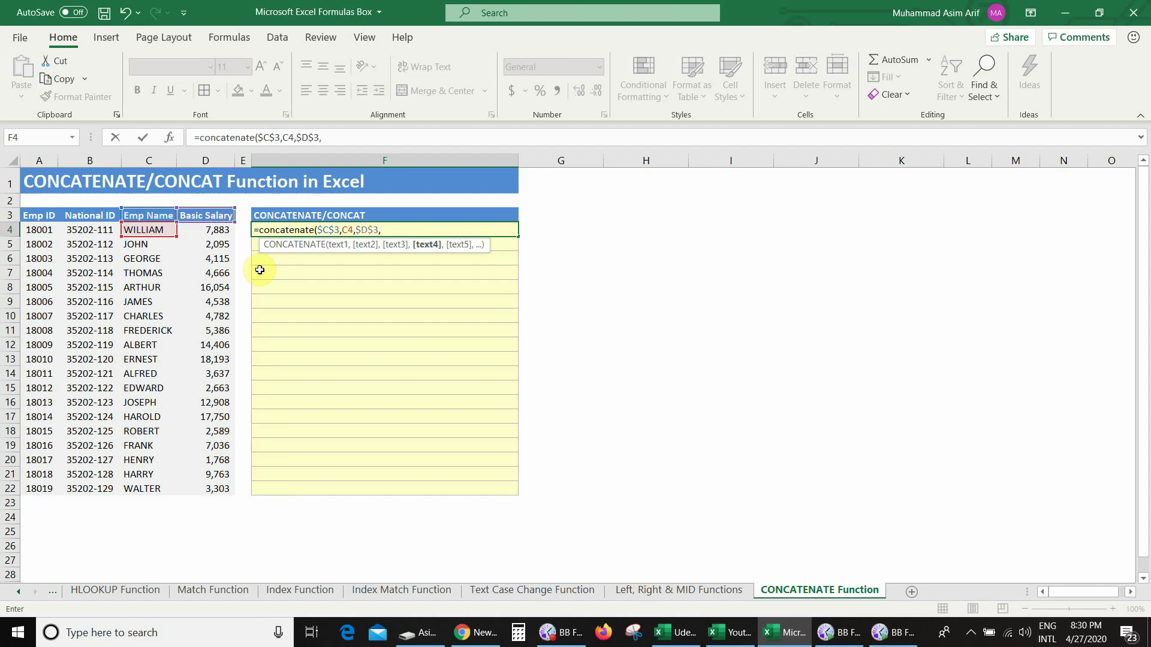
{"action": "left_click", "coordinate": [217, 232]}
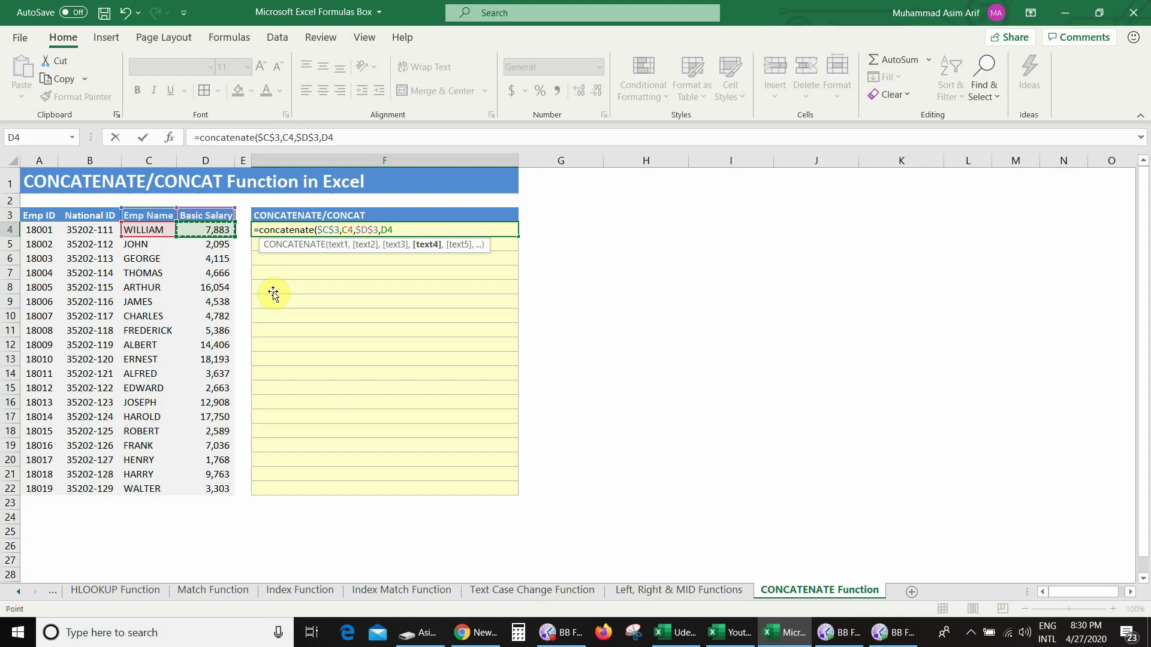
{"action": "type", "text": ")"}
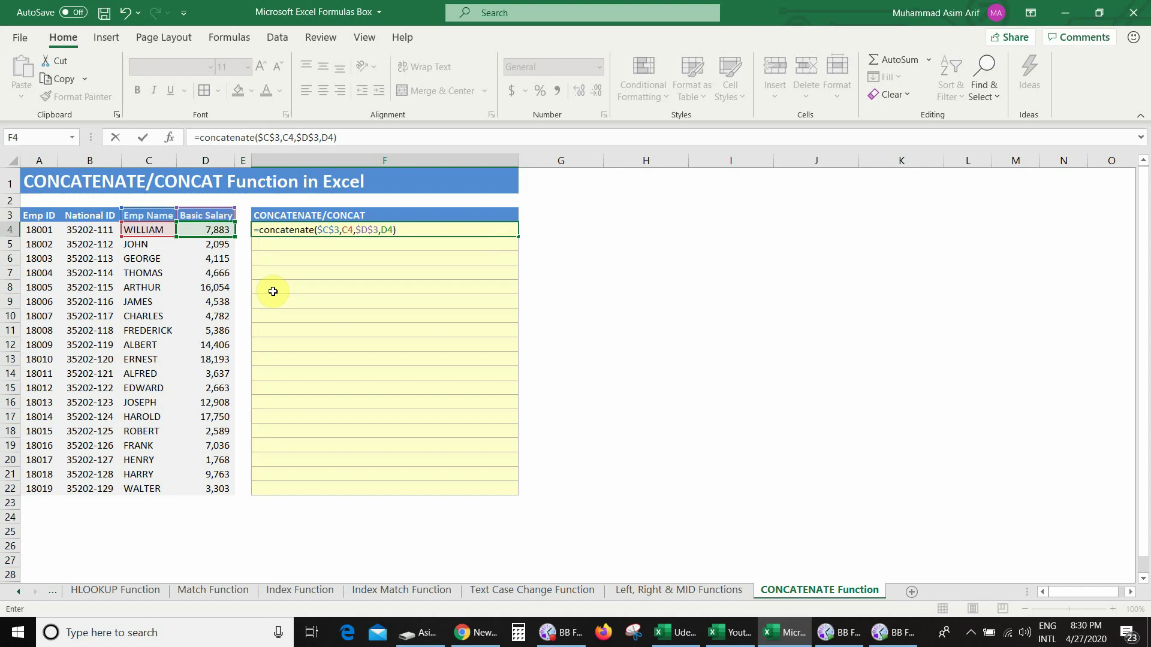
{"action": "key", "text": "ctrl+Return"}
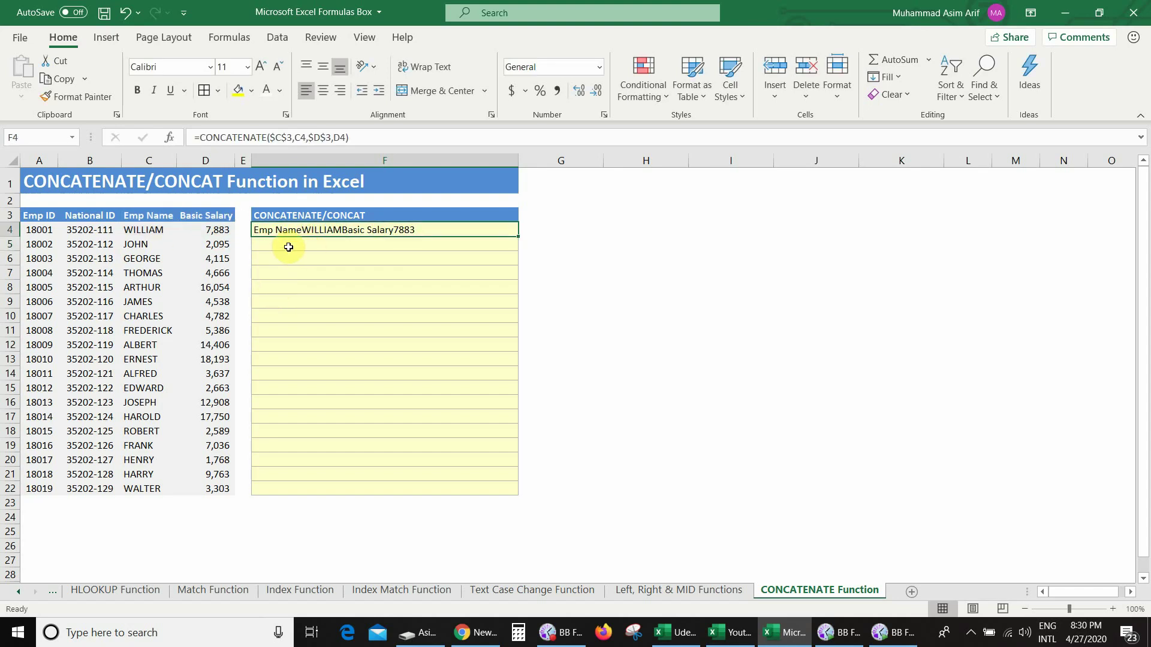
Insert a space argument " " between $C$3 and C4 in the F4 formula
{"action": "double_click", "coordinate": [354, 229]}
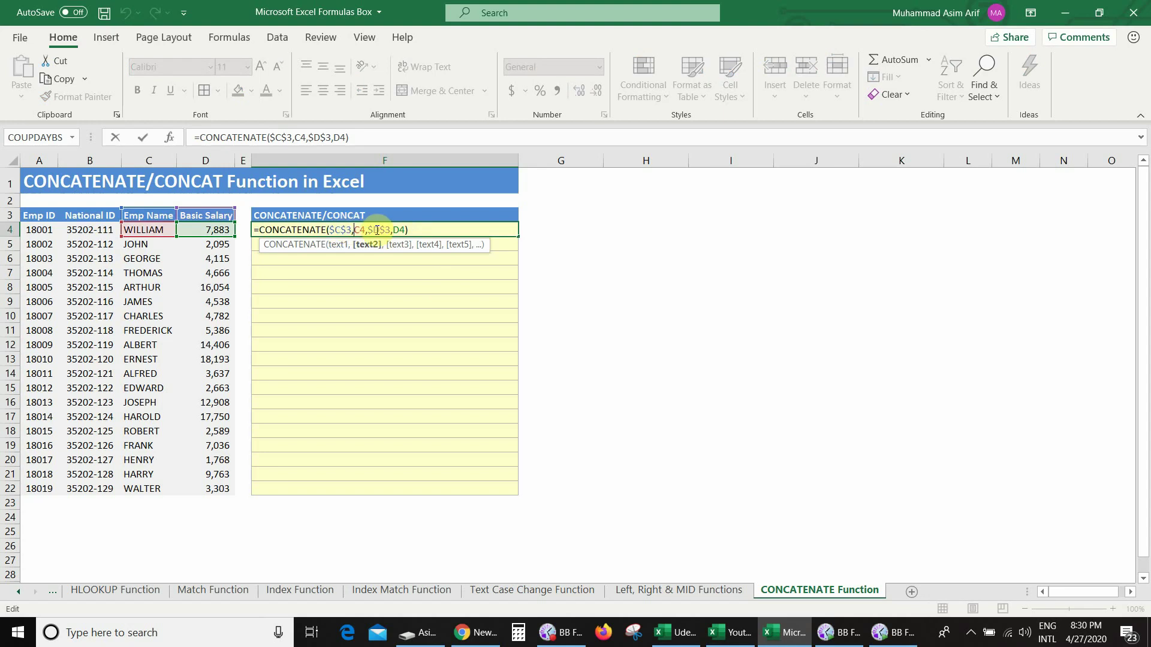
{"action": "type", "text": "\"\""}
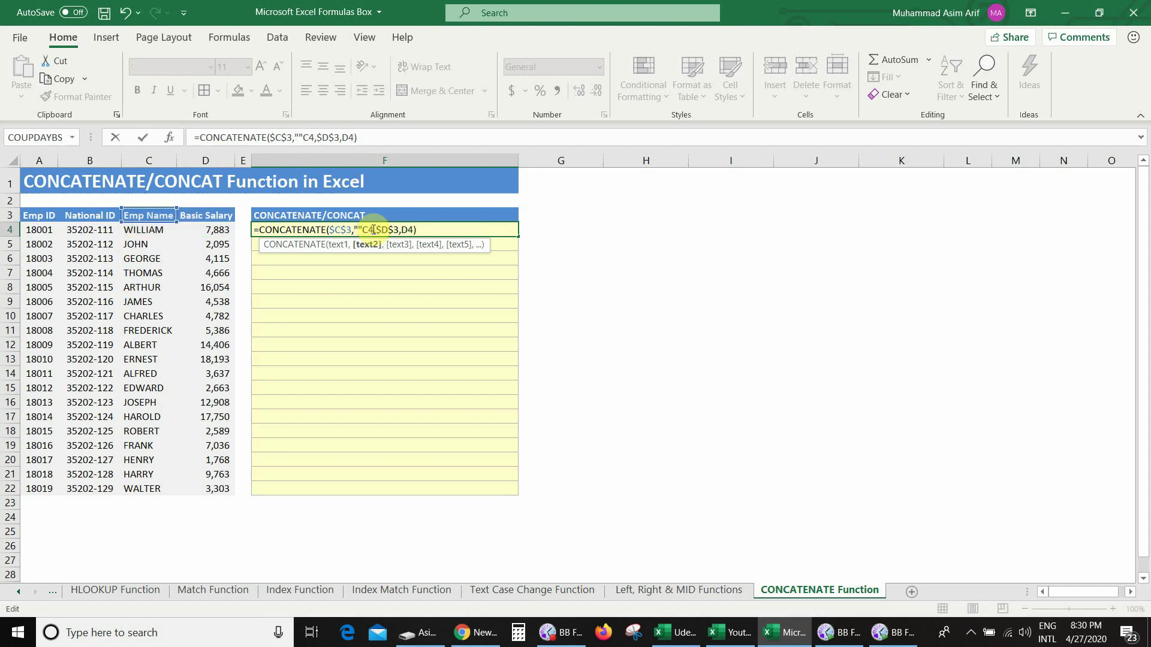
{"action": "type", "text": " ,"}
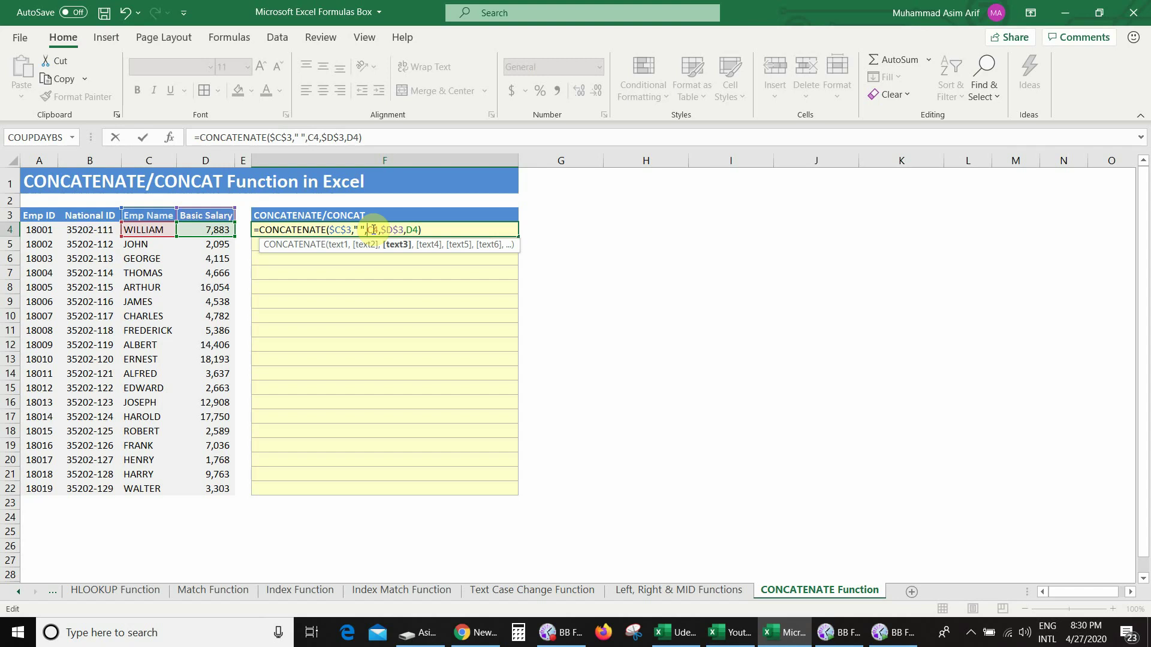
Insert a space argument " " between $D$3 and D4 in the F4 formula and commit it
{"action": "key", "text": "Right"}
{"action": "key", "text": "Right"}
{"action": "key", "text": "Right"}
{"action": "key", "text": "Right"}
{"action": "type", "text": "\"\""}
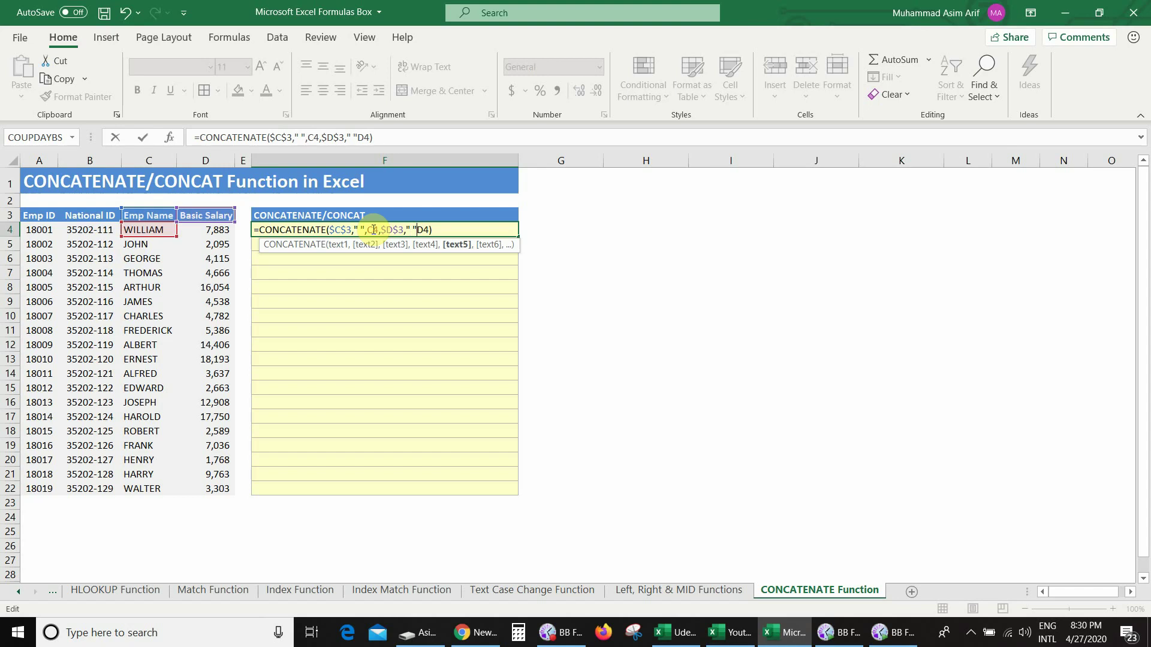
{"action": "type", "text": " ,"}
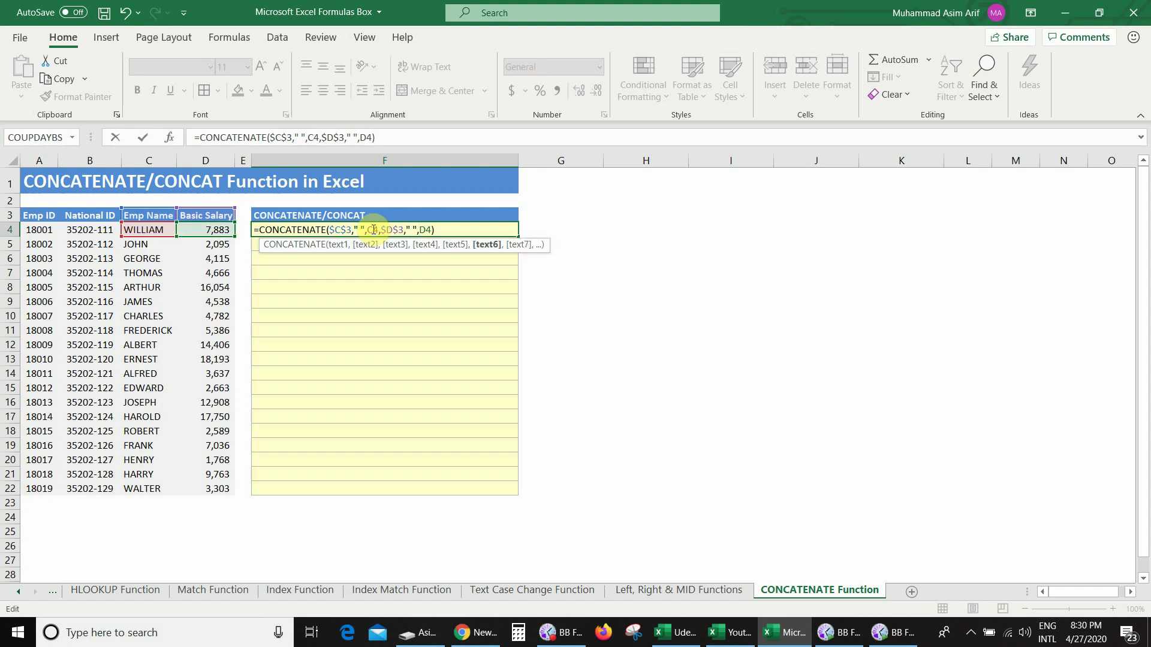
{"action": "key", "text": "Return"}
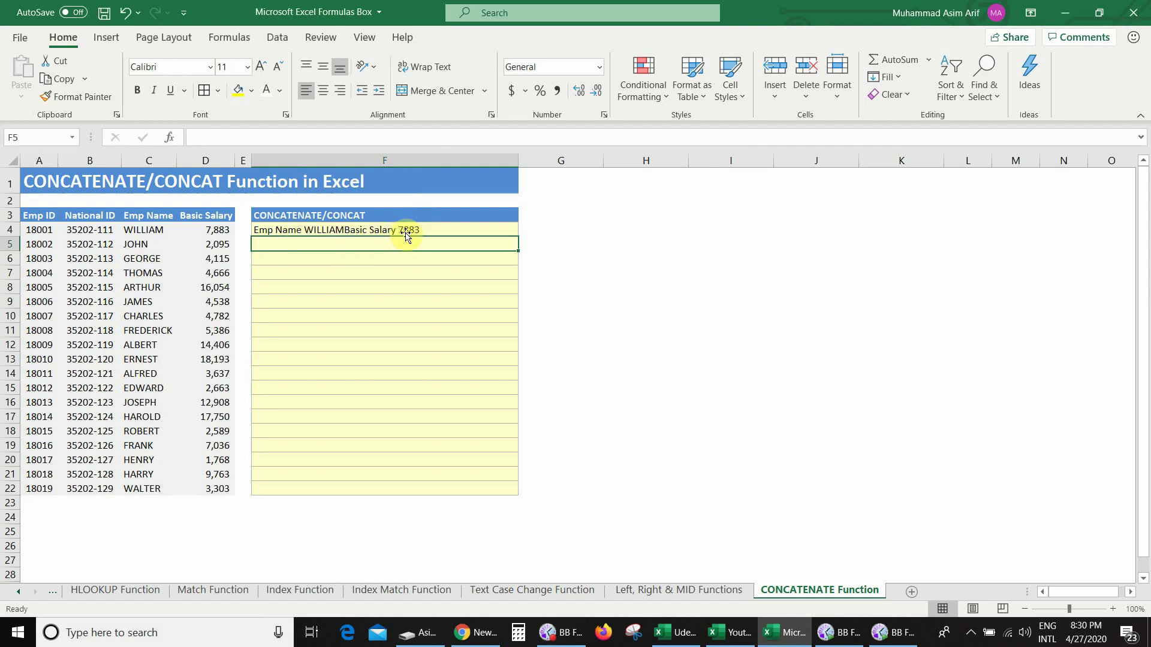
Insert a separator argument "|" between C4 and $D$3 in the F4 CONCATENATE formula and commit it
{"action": "double_click", "coordinate": [355, 229]}
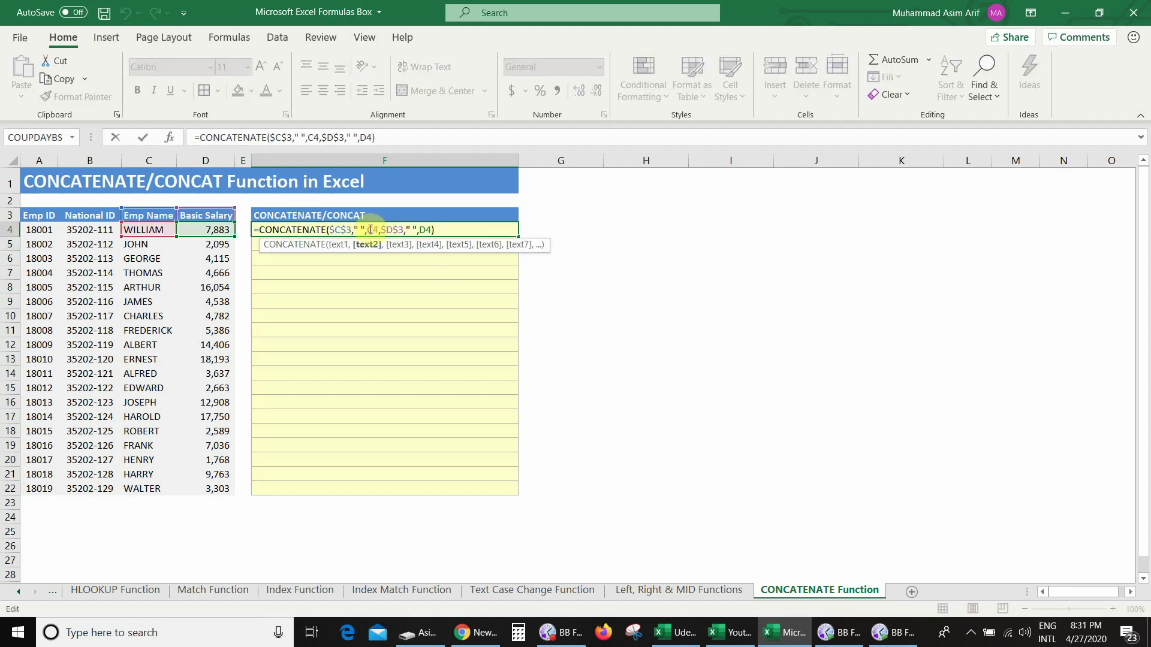
{"action": "left_click", "coordinate": [379, 229]}
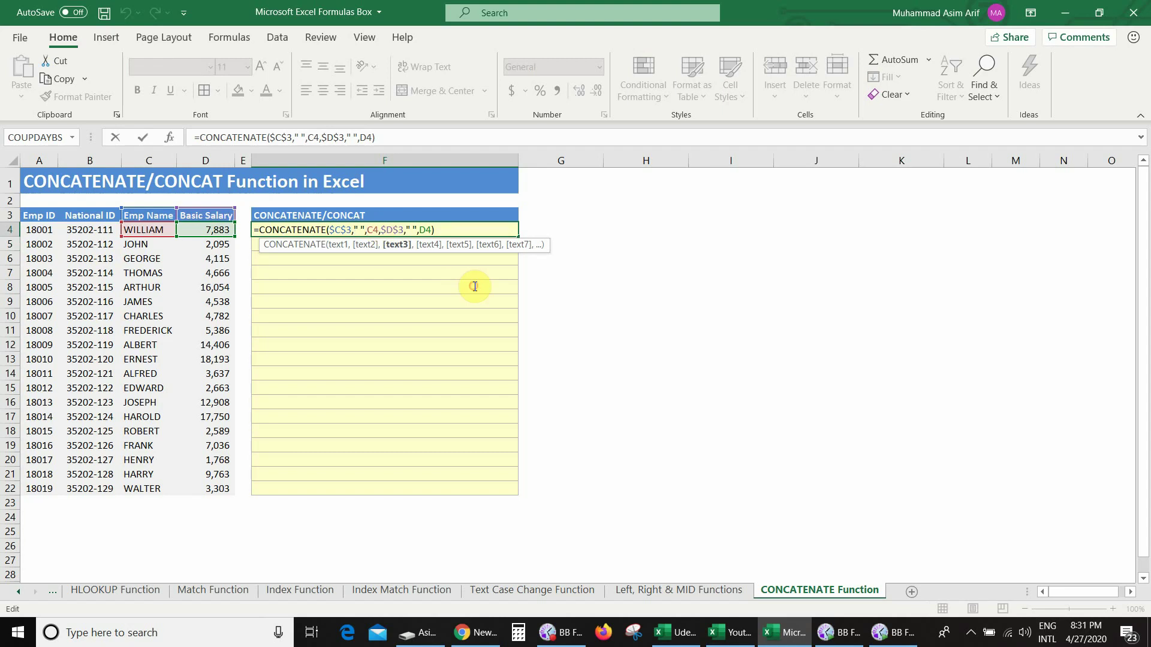
{"action": "key", "text": "Right"}
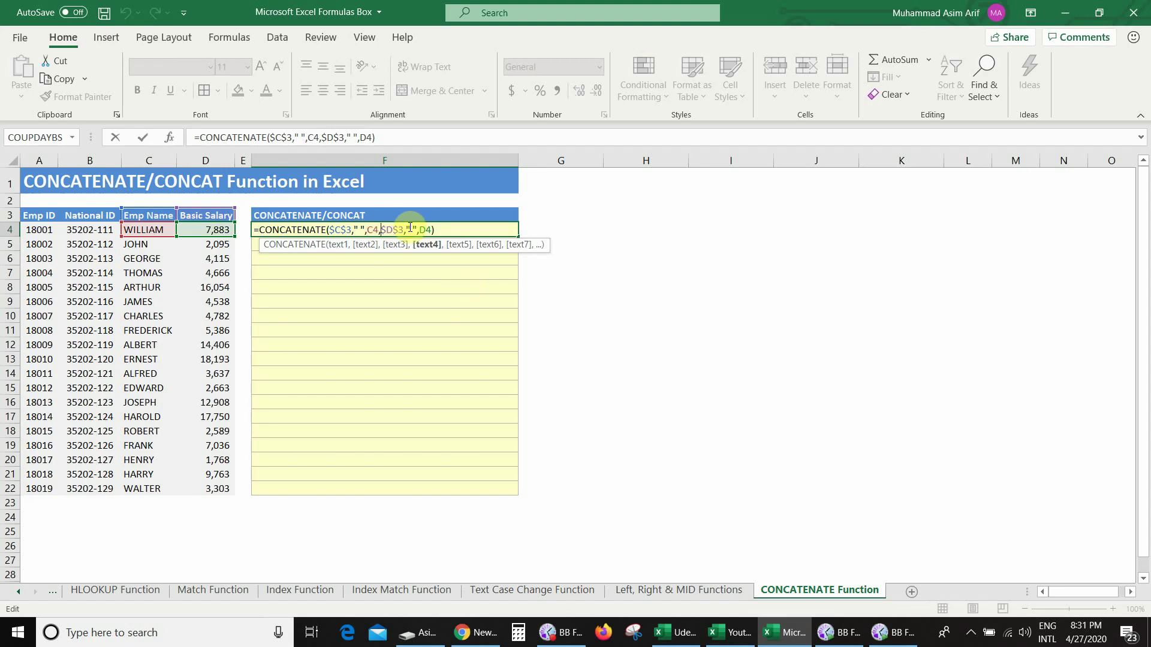
{"action": "type", "text": "\"\""}
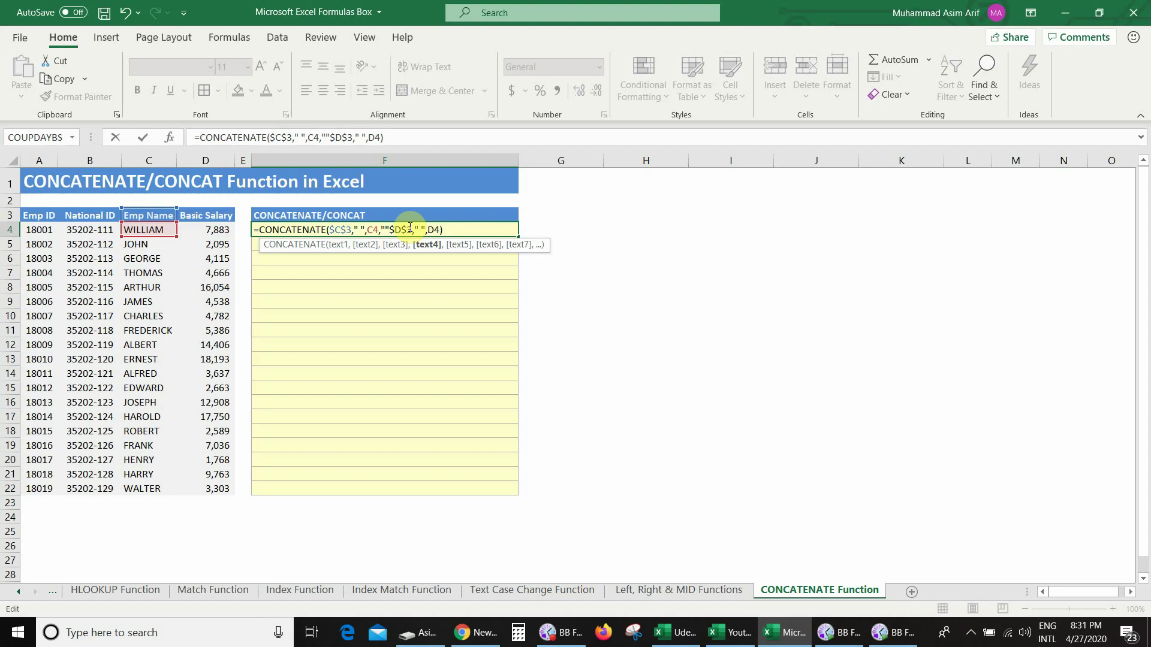
{"action": "type", "text": "|"}
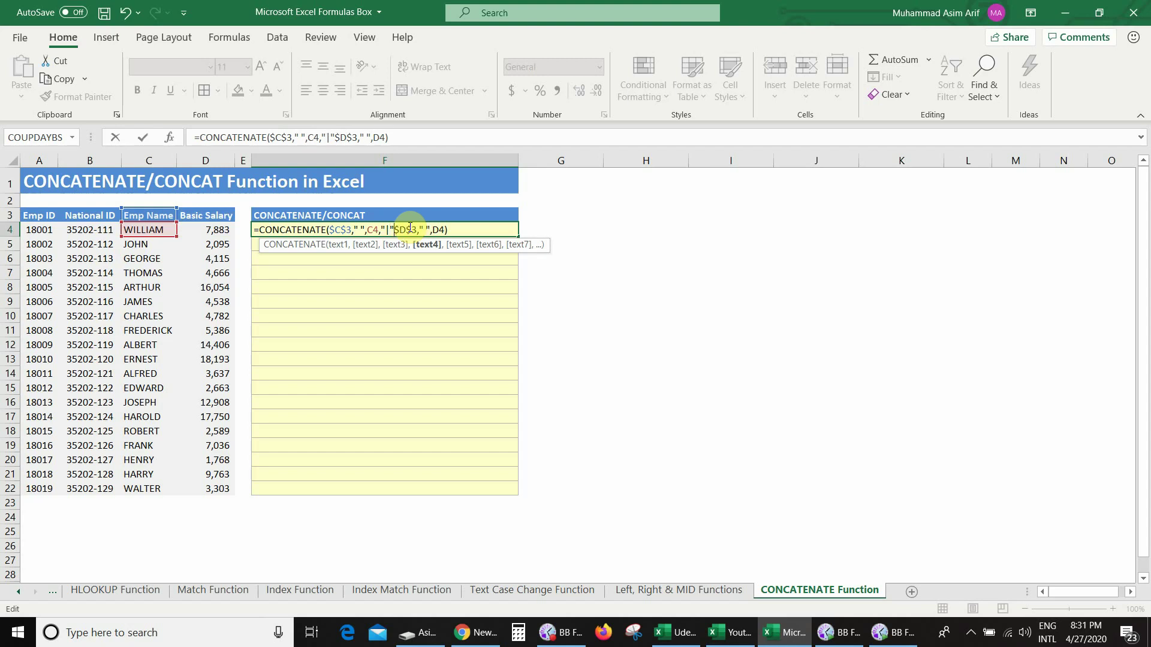
{"action": "type", "text": ","}
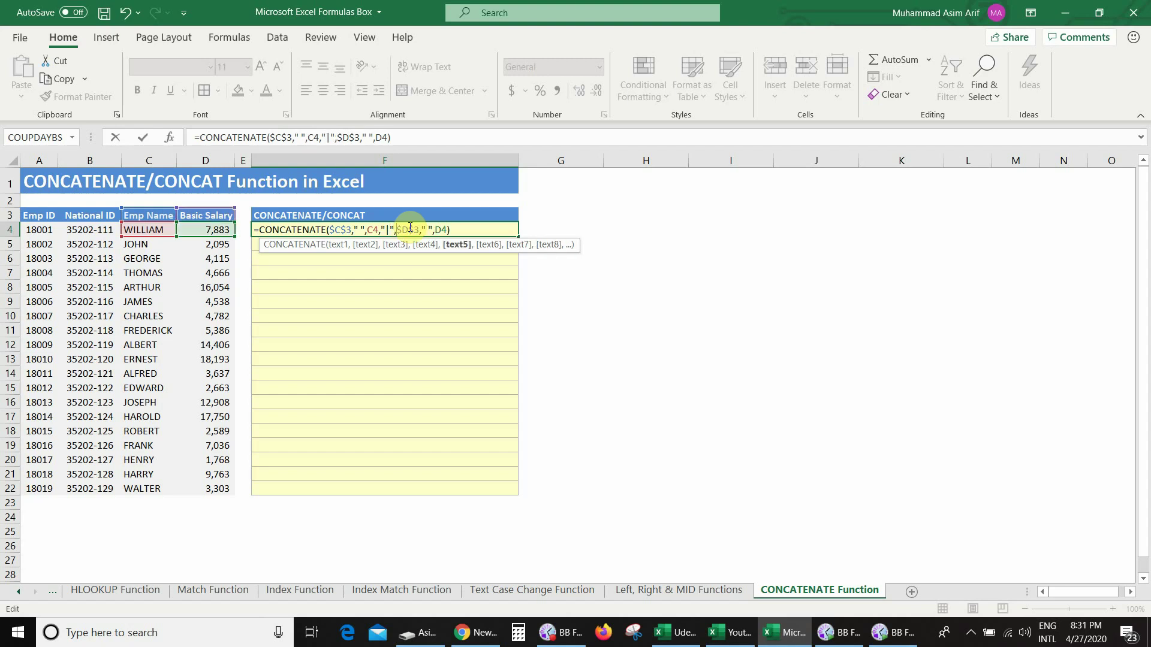
{"action": "key", "text": "Return"}
{"action": "left_click", "coordinate": [408, 227]}
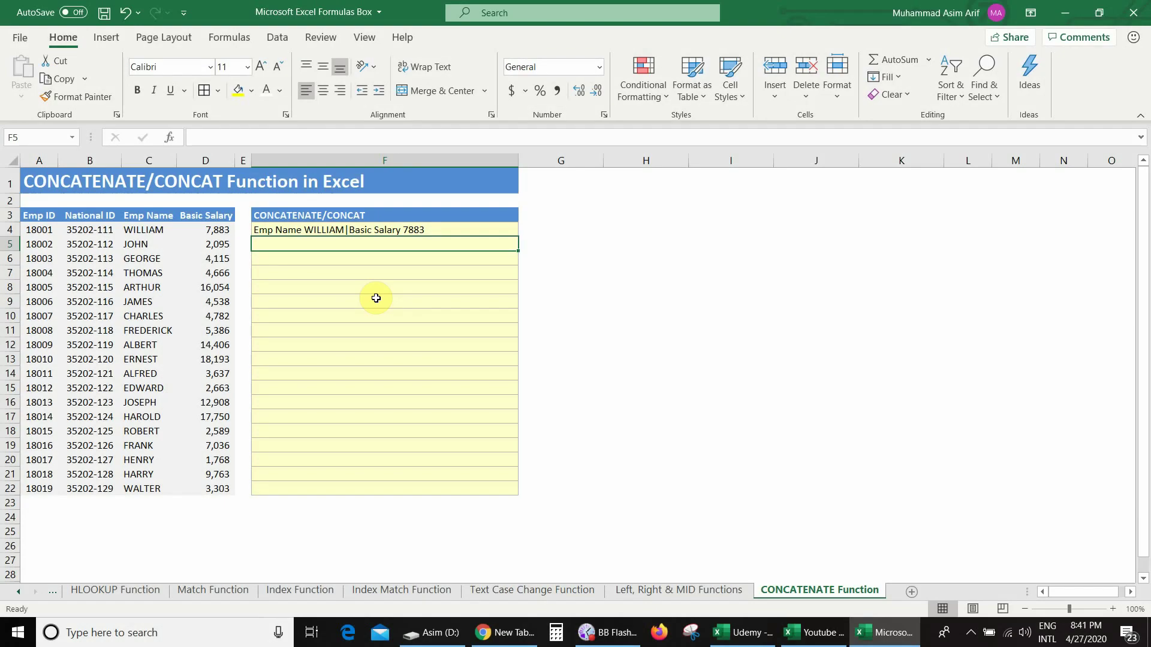
Start a CONCAT formula in F5 with the absolute Emp Name heading $C$3, a space " " and the name cell C5
{"action": "type", "text": "="}
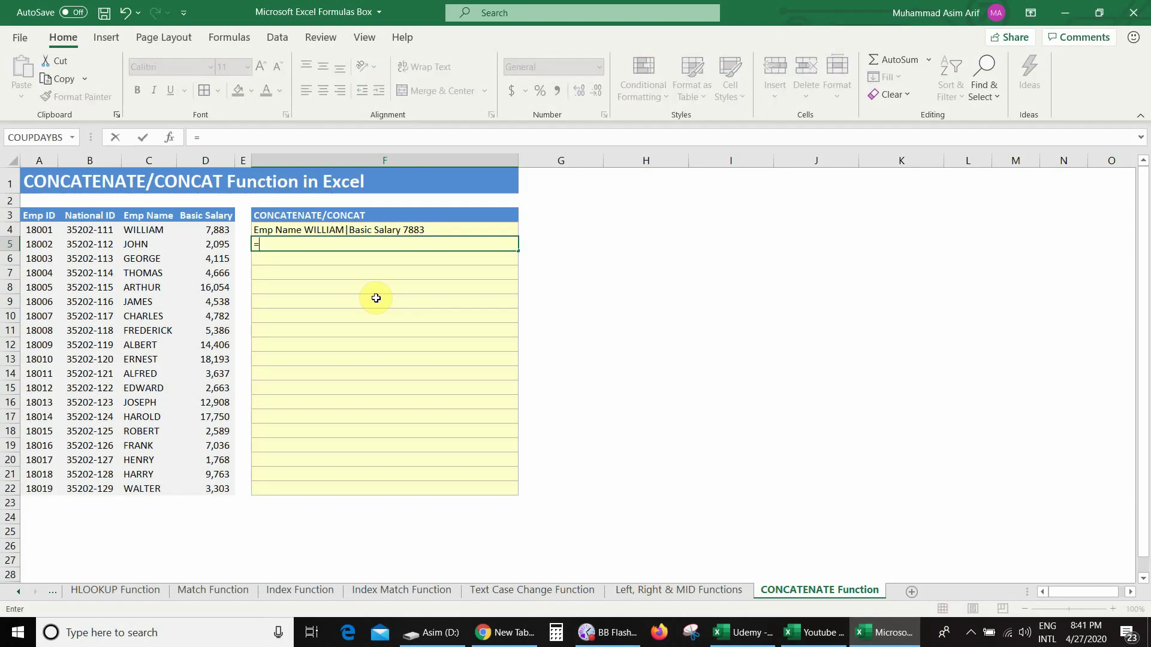
{"action": "type", "text": "concat"}
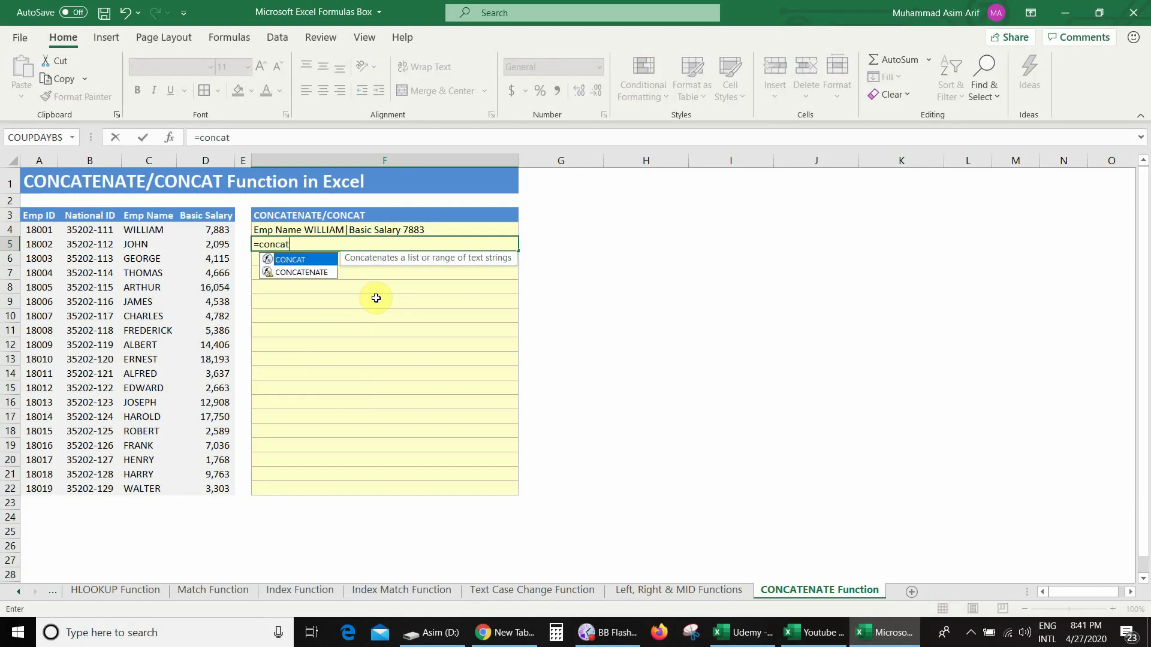
{"action": "type", "text": "("}
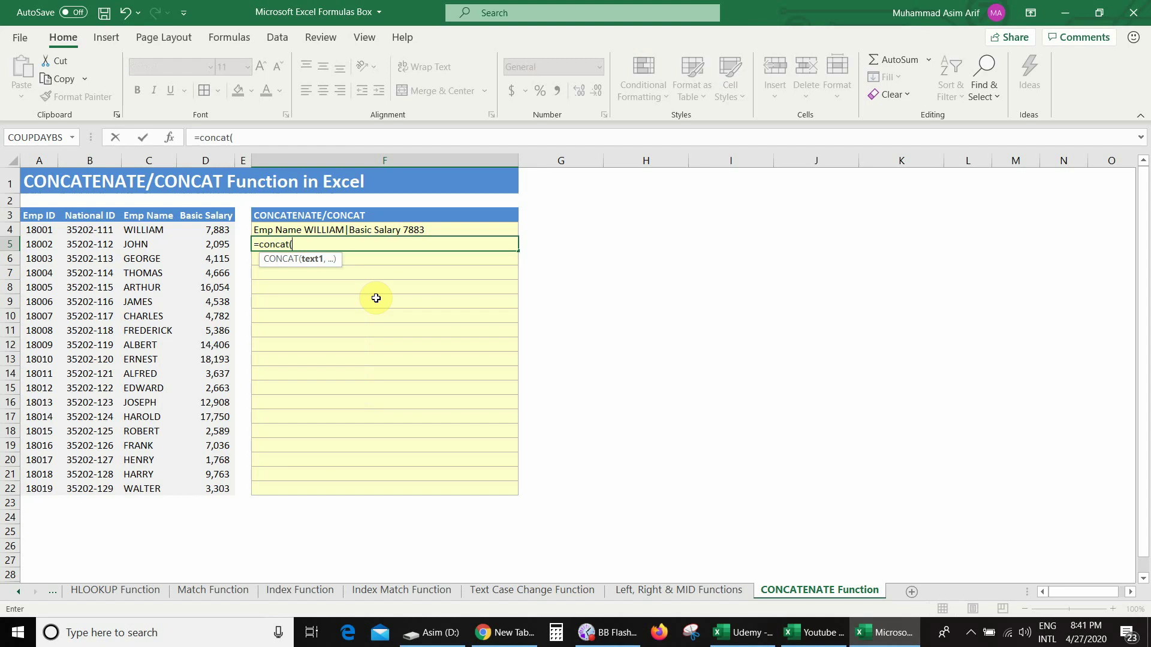
{"action": "left_click", "coordinate": [142, 216]}
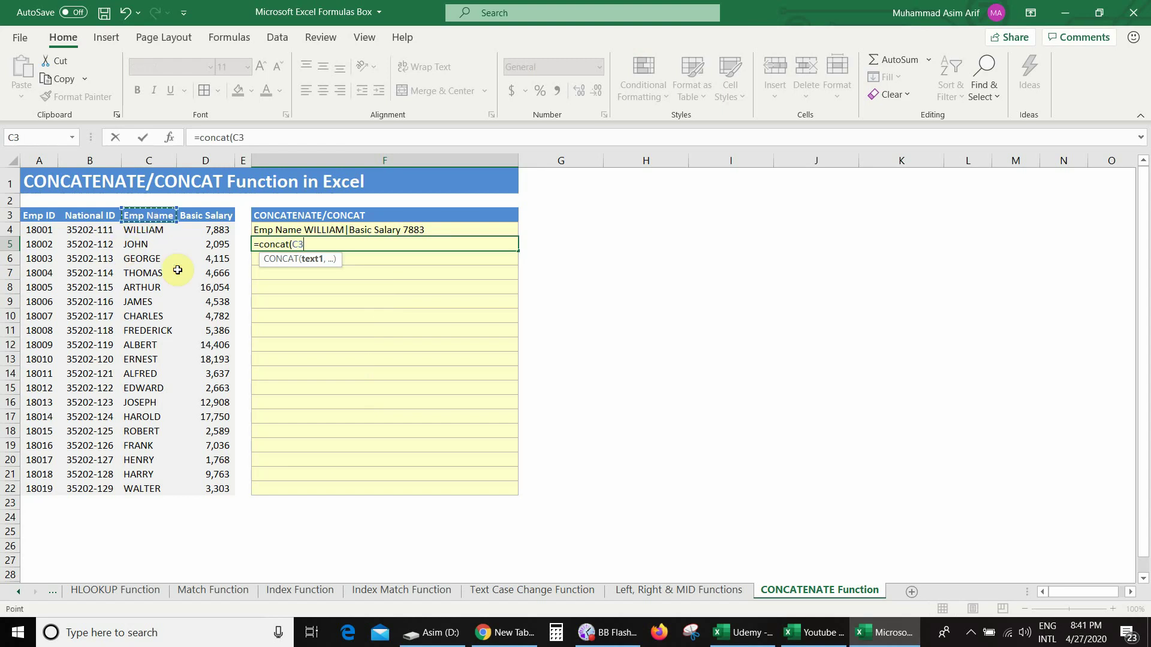
{"action": "key", "text": "F4"}
{"action": "type", "text": ","}
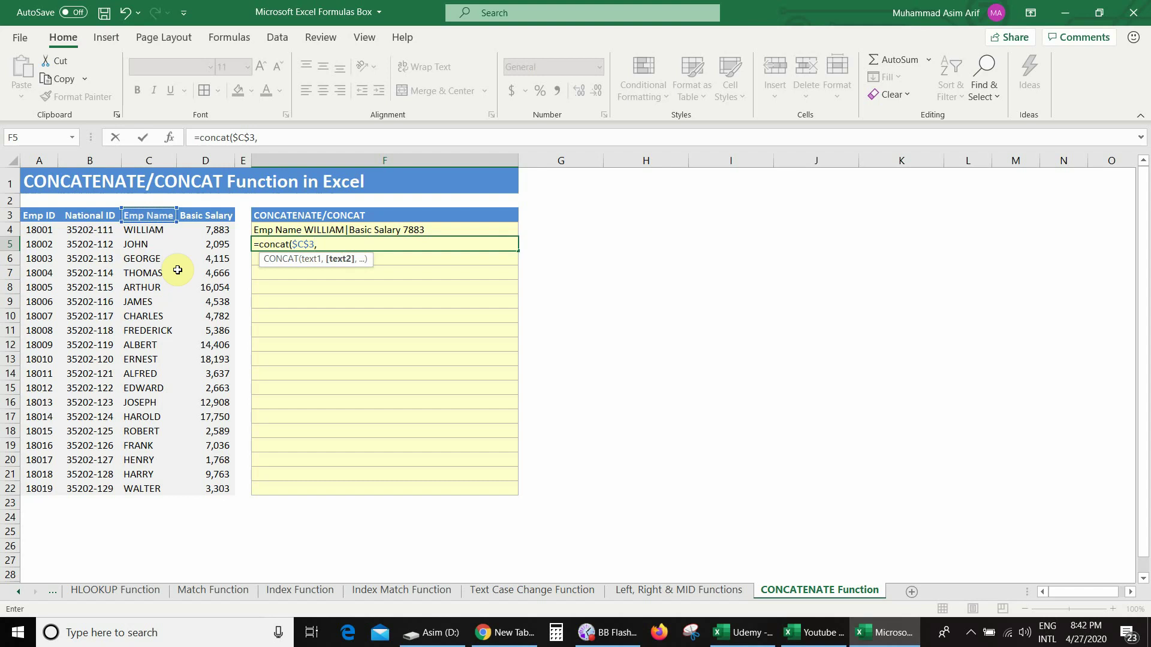
{"action": "type", "text": "\"\""}
{"action": "key", "text": "F2"}
{"action": "type", "text": ","}
{"action": "left_click", "coordinate": [136, 246]}
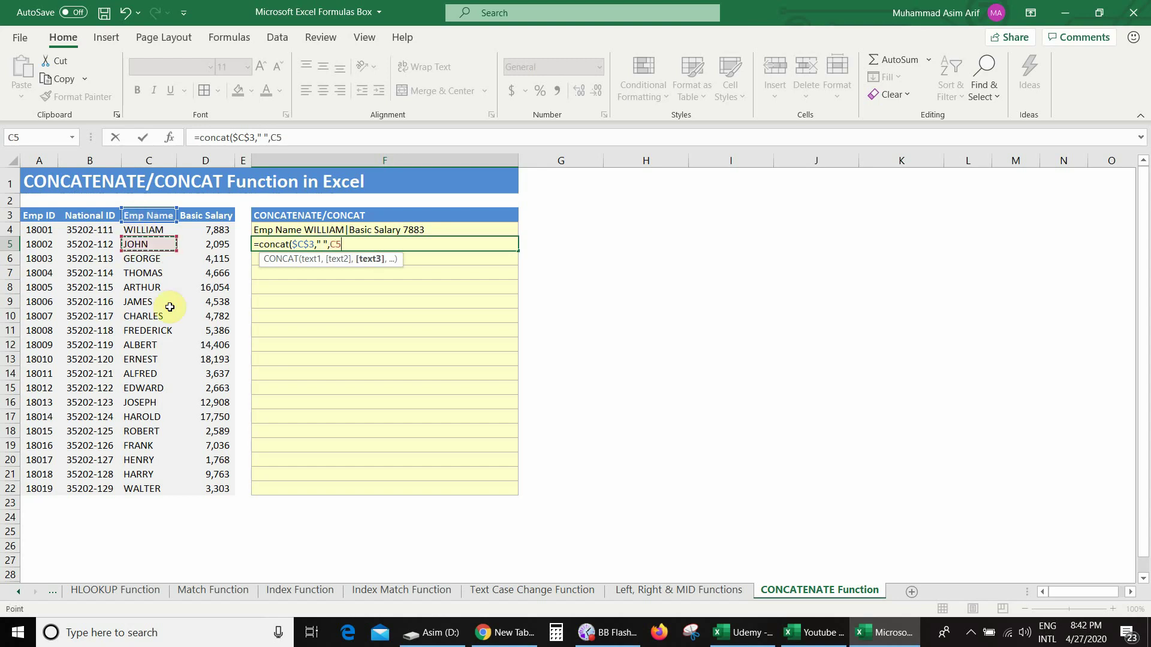
Add a space argument " " and a separator argument "|" after C5 in the F5 formula
{"action": "type", "text": ","}
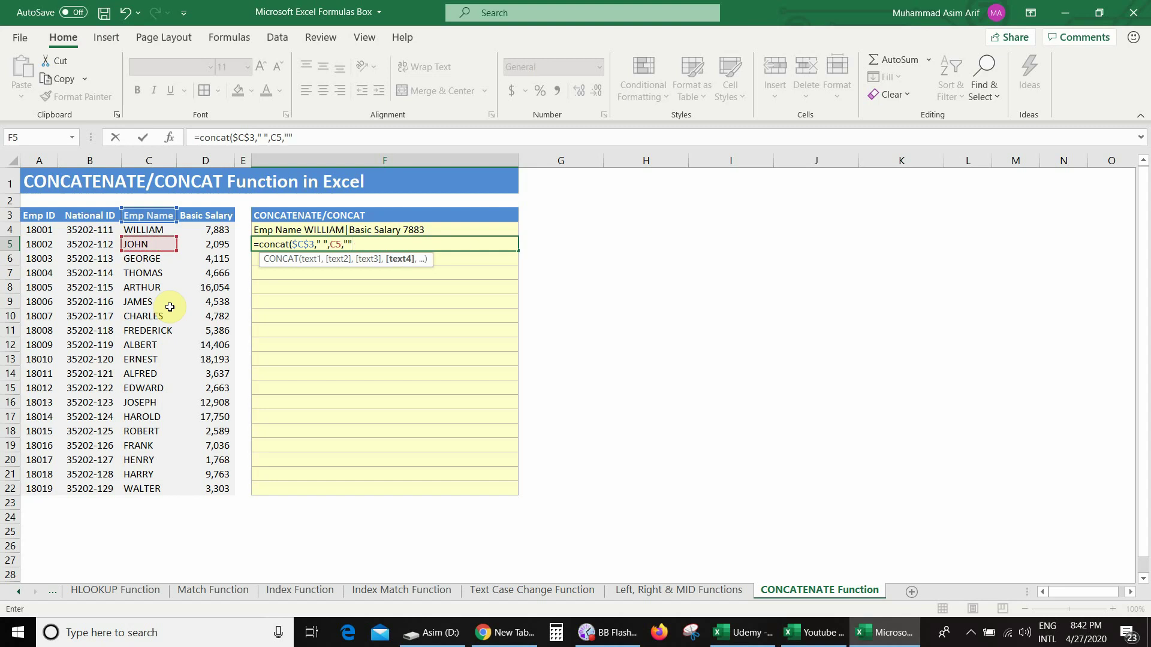
{"action": "key", "text": "F2"}
{"action": "type", "text": ",\"\""}
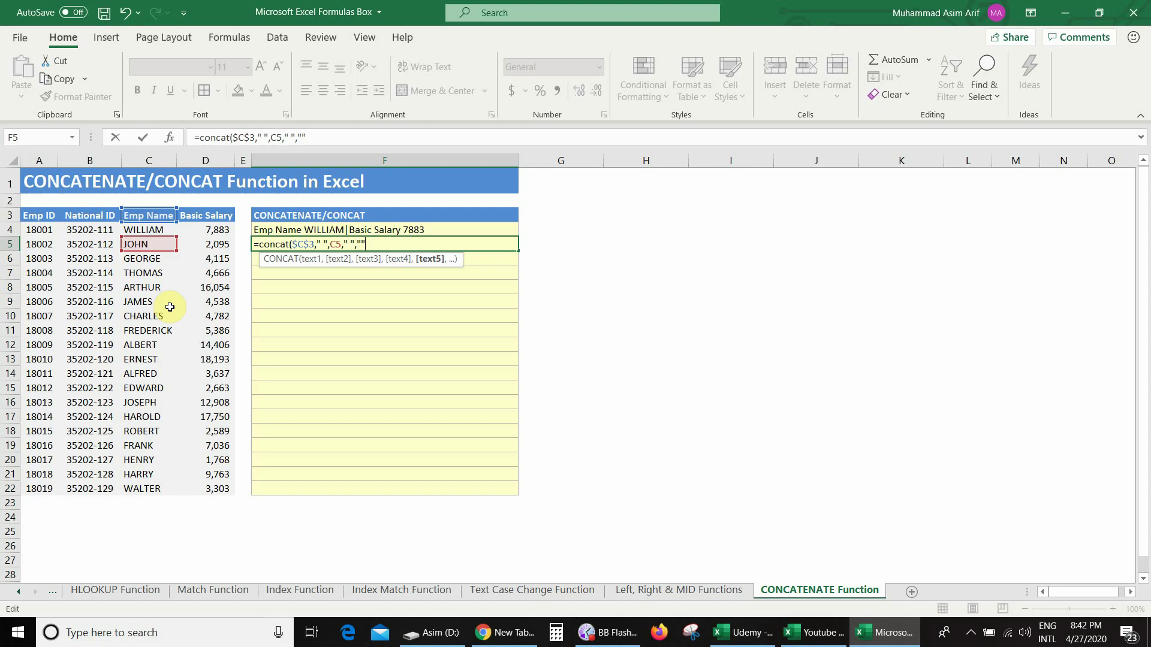
{"action": "key", "text": "ctrl+a"}
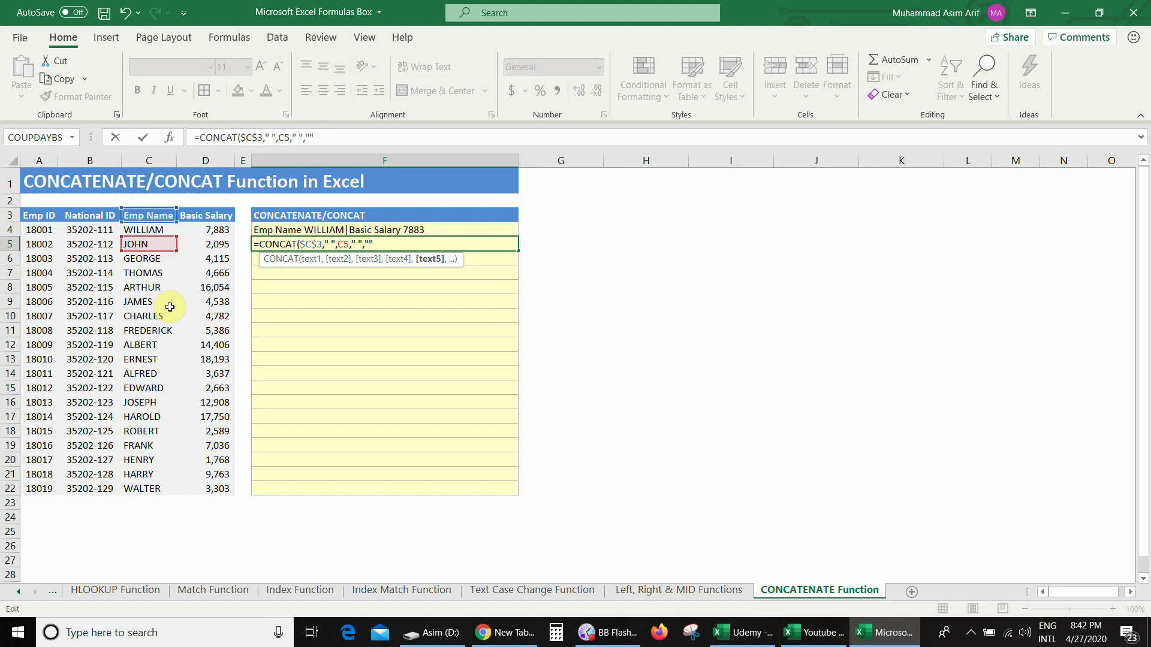
{"action": "type", "text": "|\","}
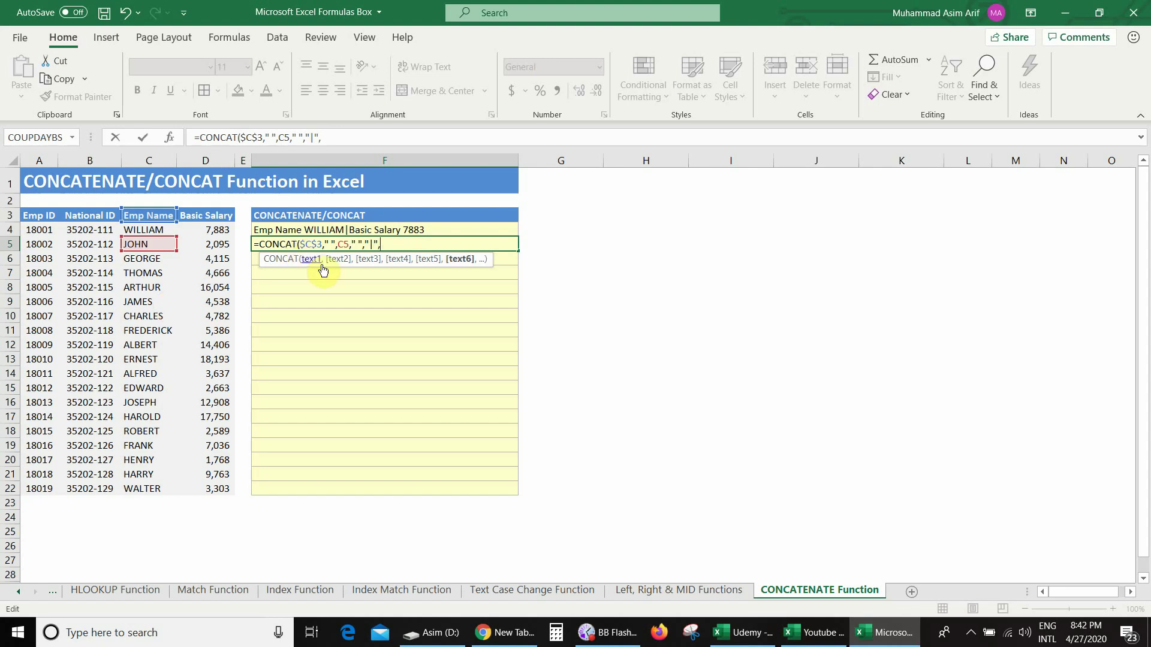
Complete the F5 formula with the absolute Basic Salary heading $D$3, a space " " and the salary cell D5, and commit it
{"action": "left_click", "coordinate": [220, 217]}
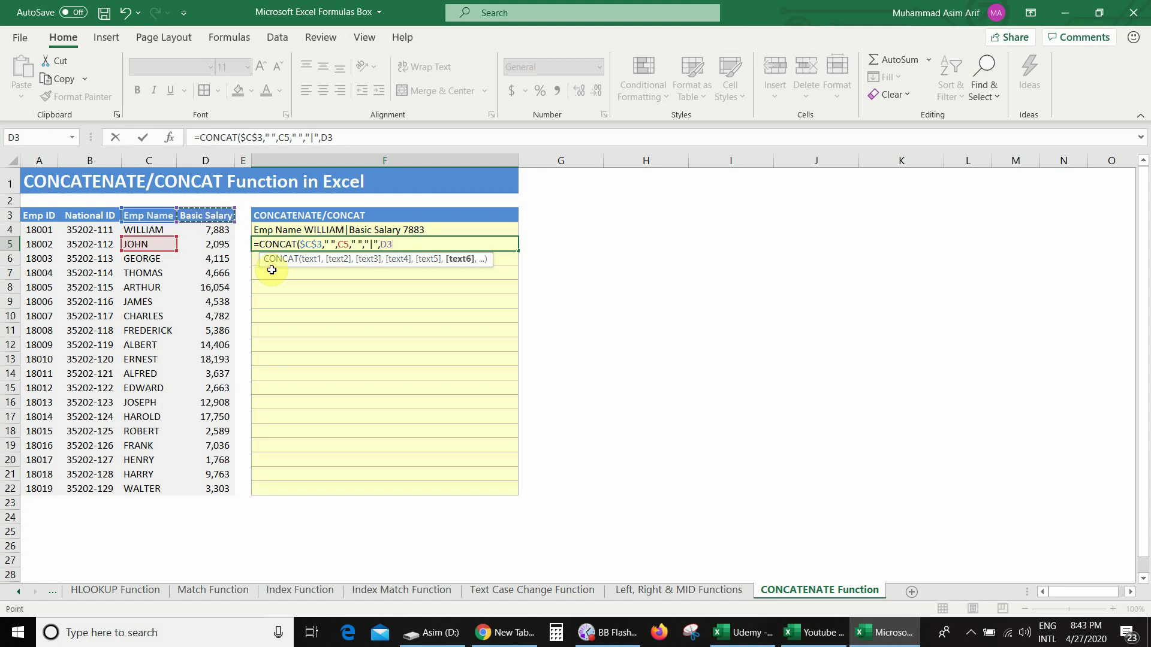
{"action": "key", "text": "F4"}
{"action": "type", "text": ","}
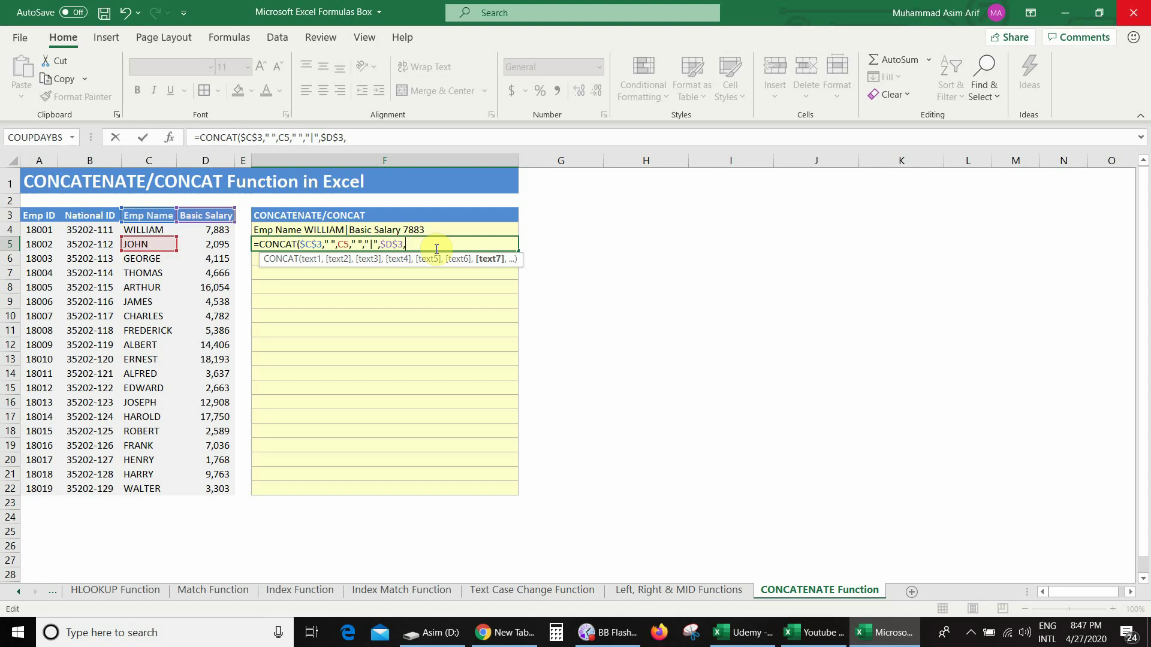
{"action": "type", "text": "\"\""}
{"action": "key", "text": "Left"}
{"action": "key", "text": "Right"}
{"action": "type", "text": ","}
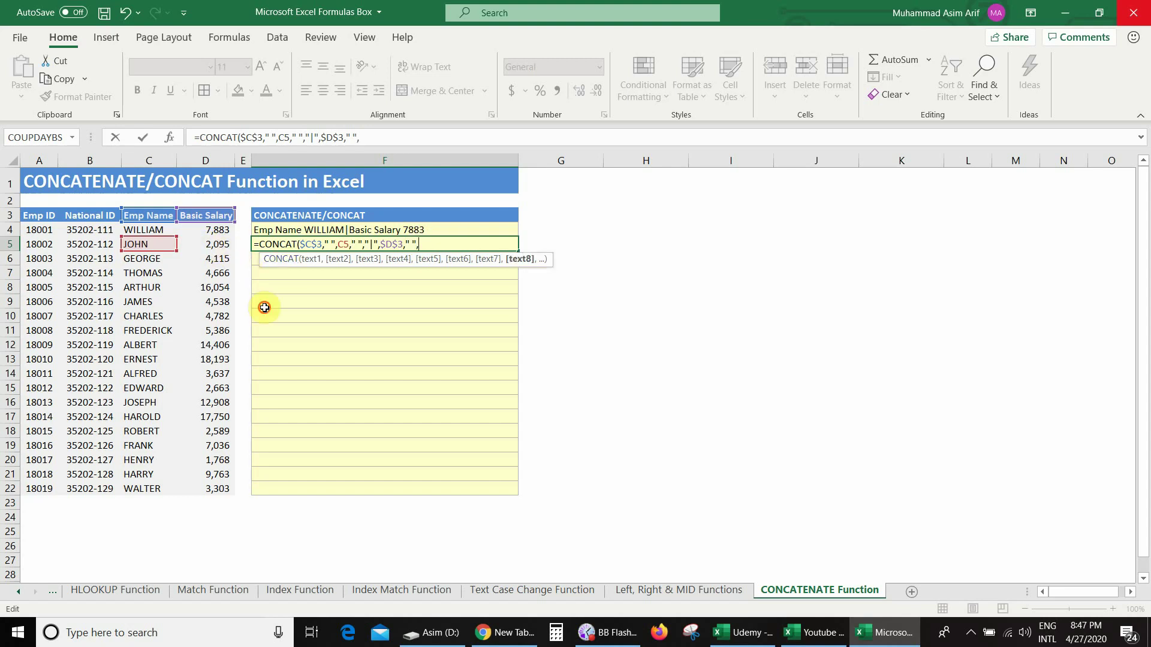
{"action": "left_click", "coordinate": [205, 244]}
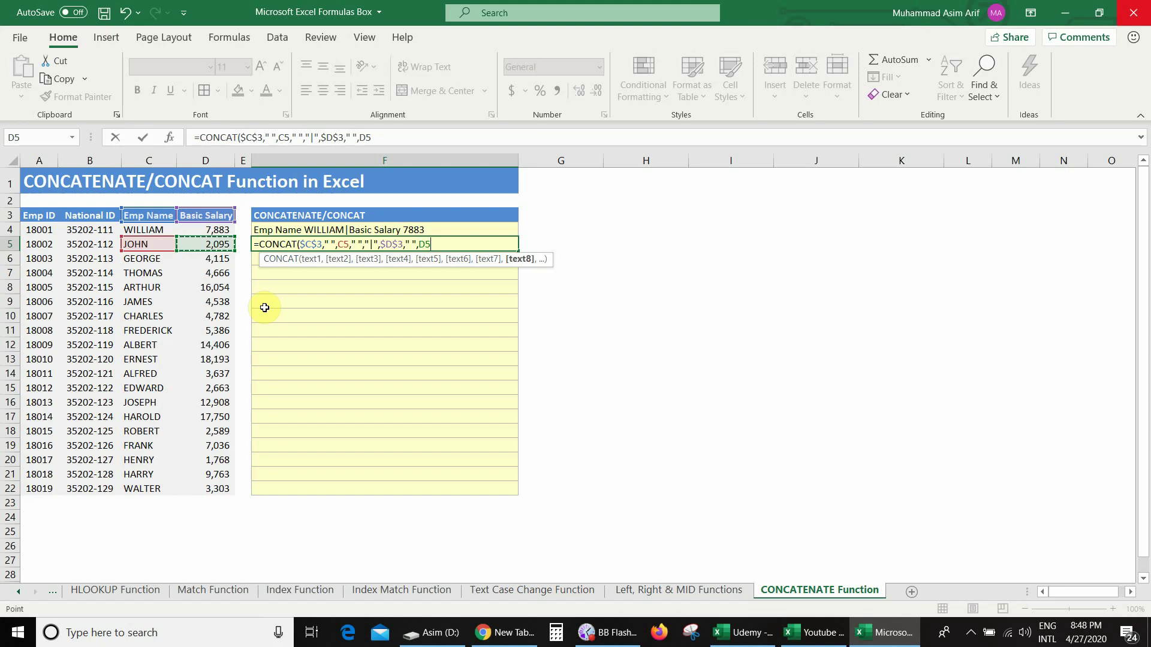
{"action": "type", "text": ")"}
{"action": "key", "text": "Return"}
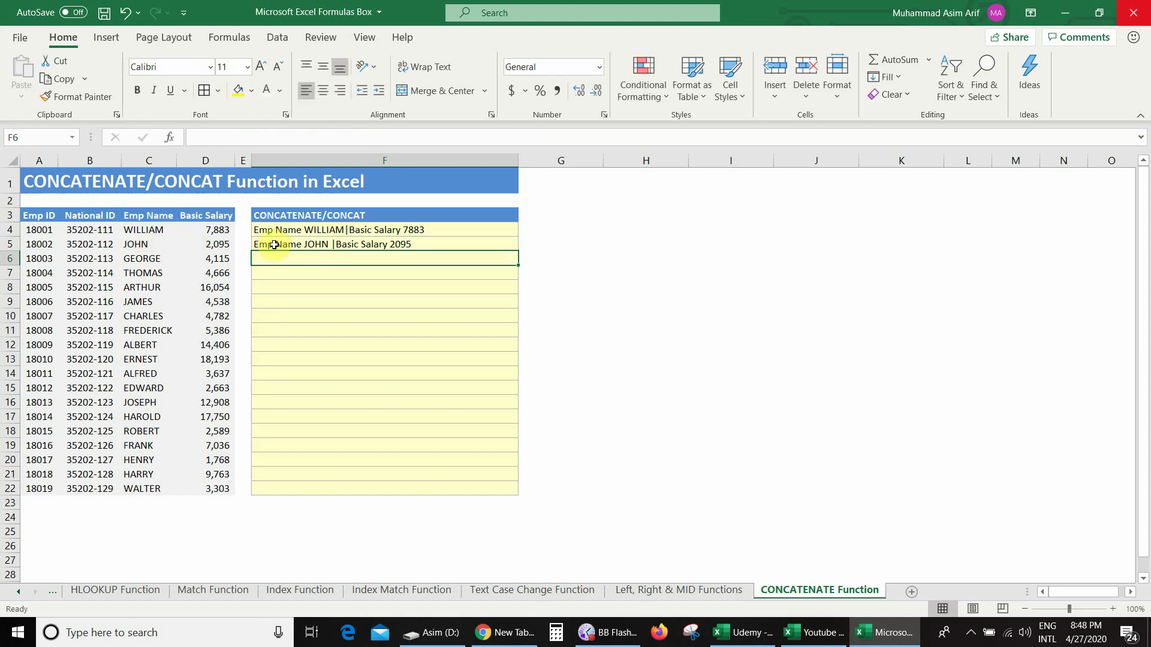
Fill the CONCAT formula from F5 down through F22
{"action": "left_click", "coordinate": [408, 247]}
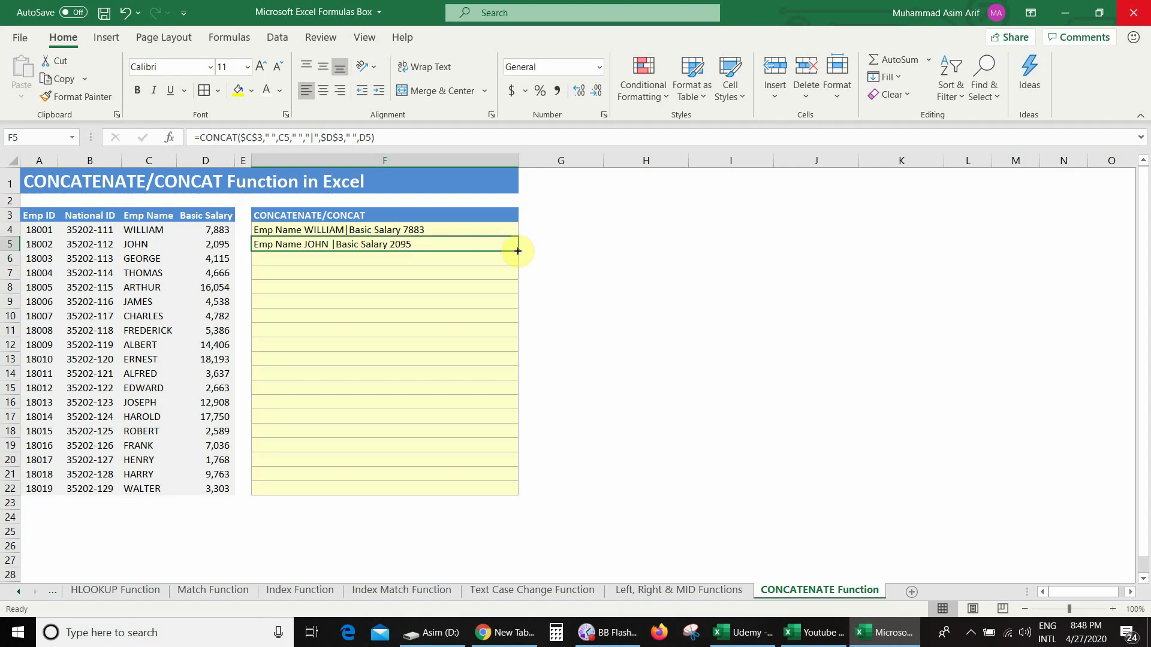
{"action": "left_click_drag", "start_coordinate": [518, 251], "coordinate": [508, 491]}
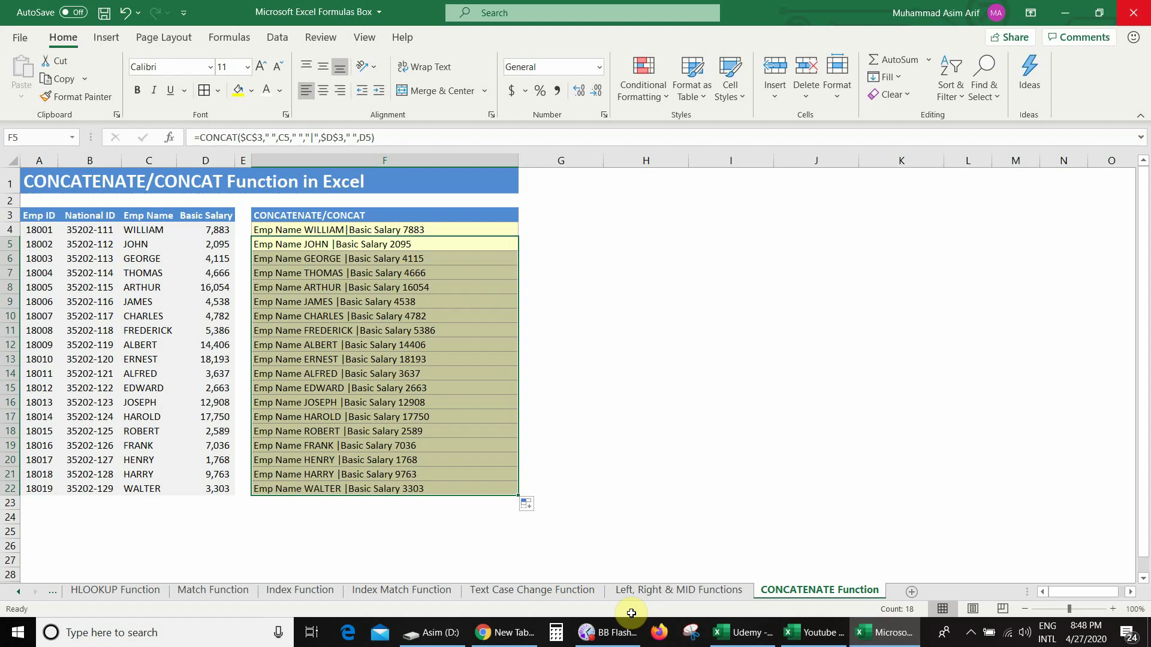